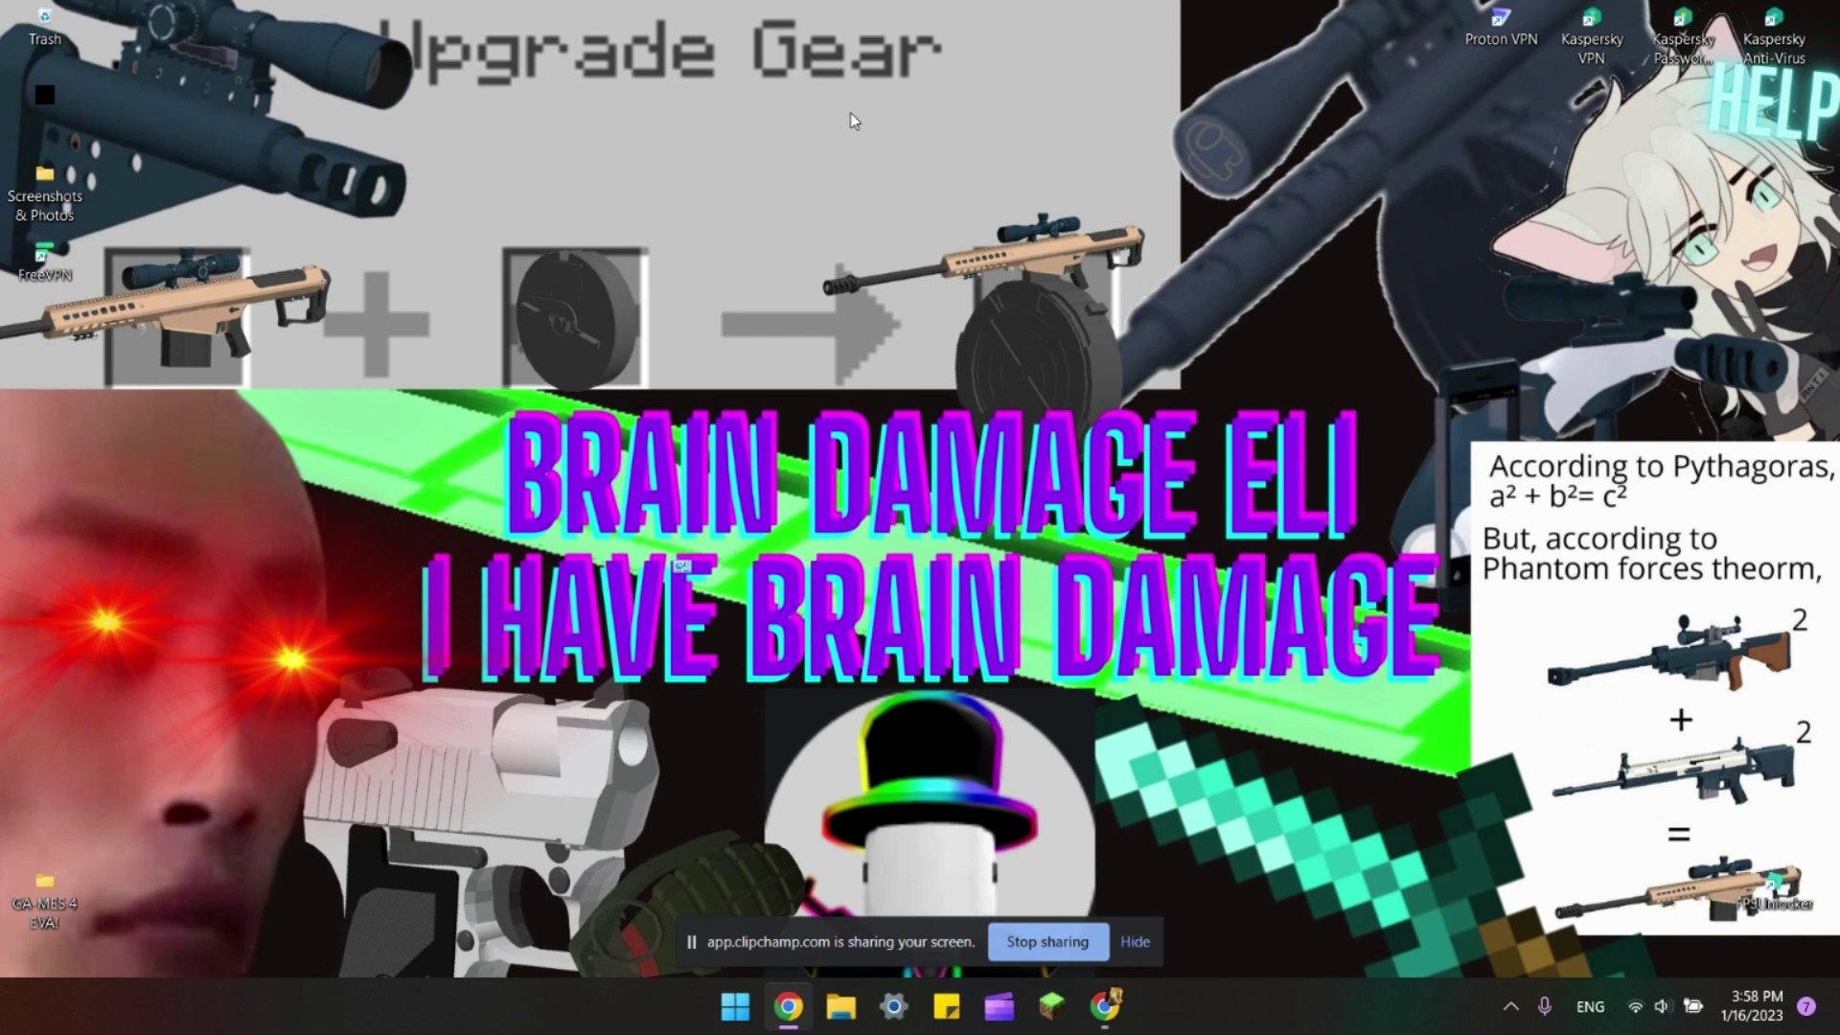
# In the maximized DaFont tab, download the Fragment Core font as fragment_core (1).zip.
pyautogui.click(1121, 1016)
pyautogui.click(508, 43)
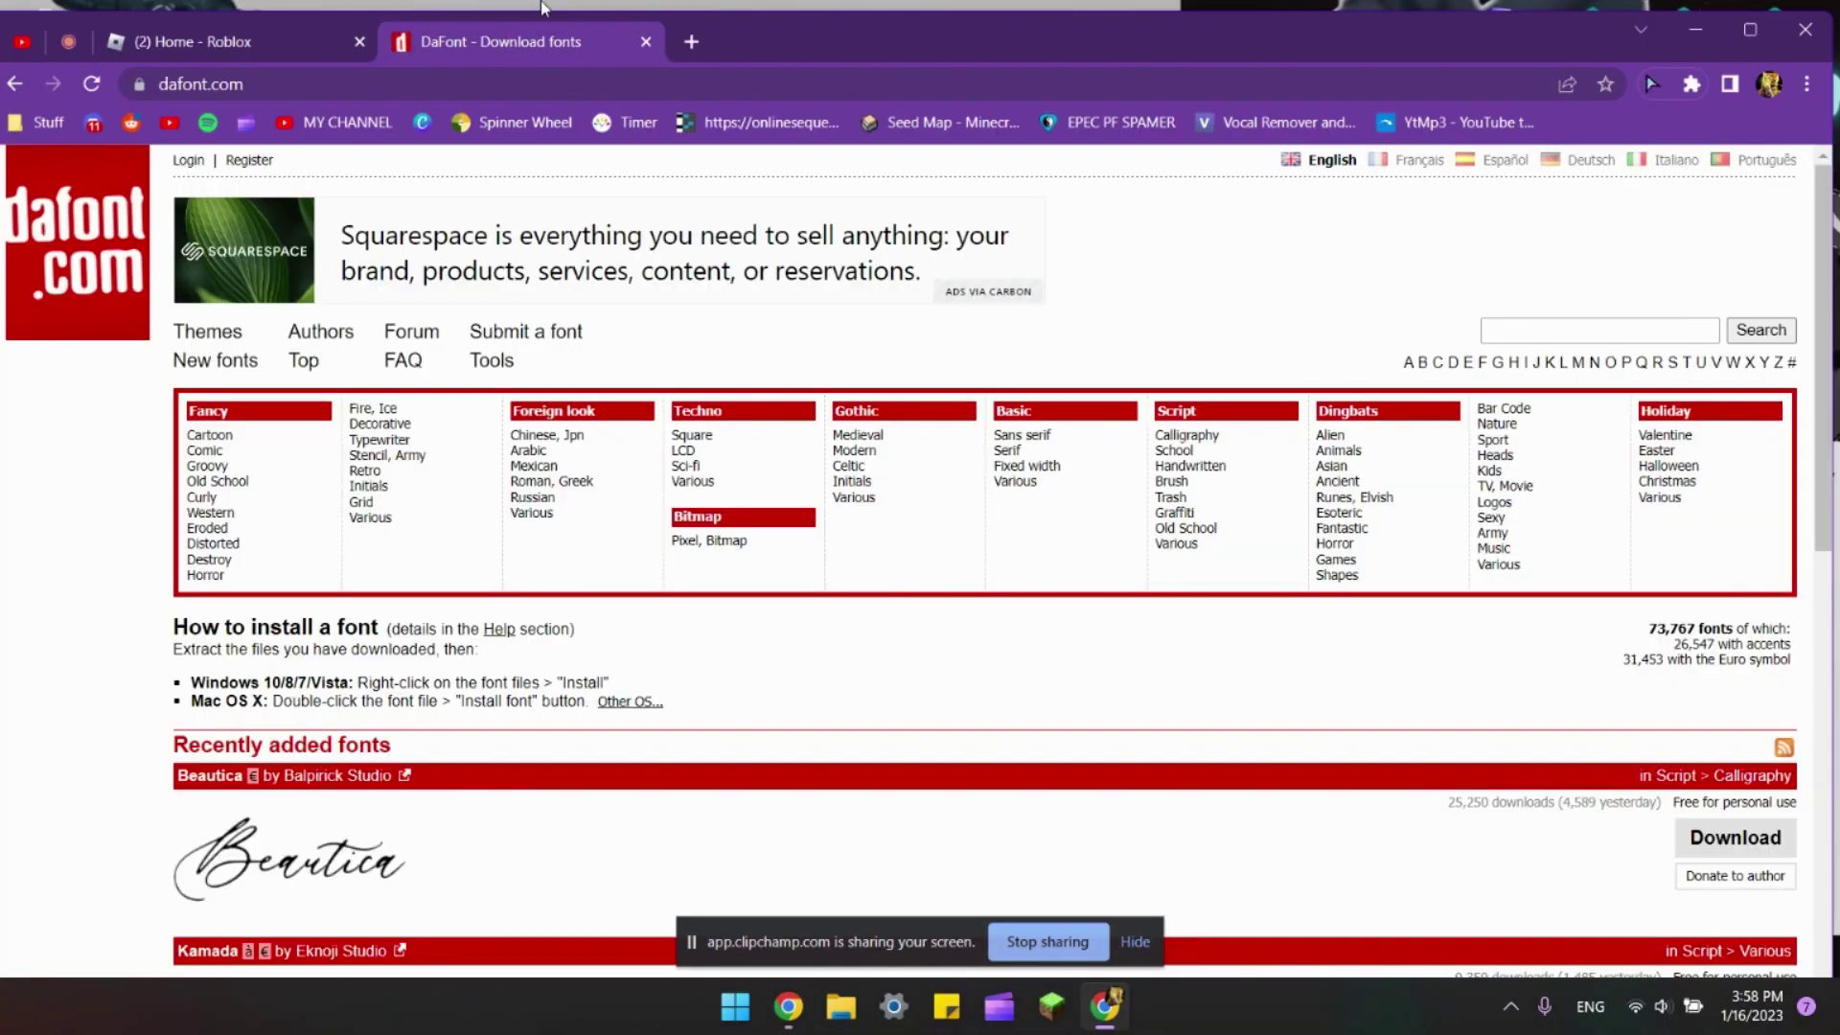
pyautogui.click(1750, 30)
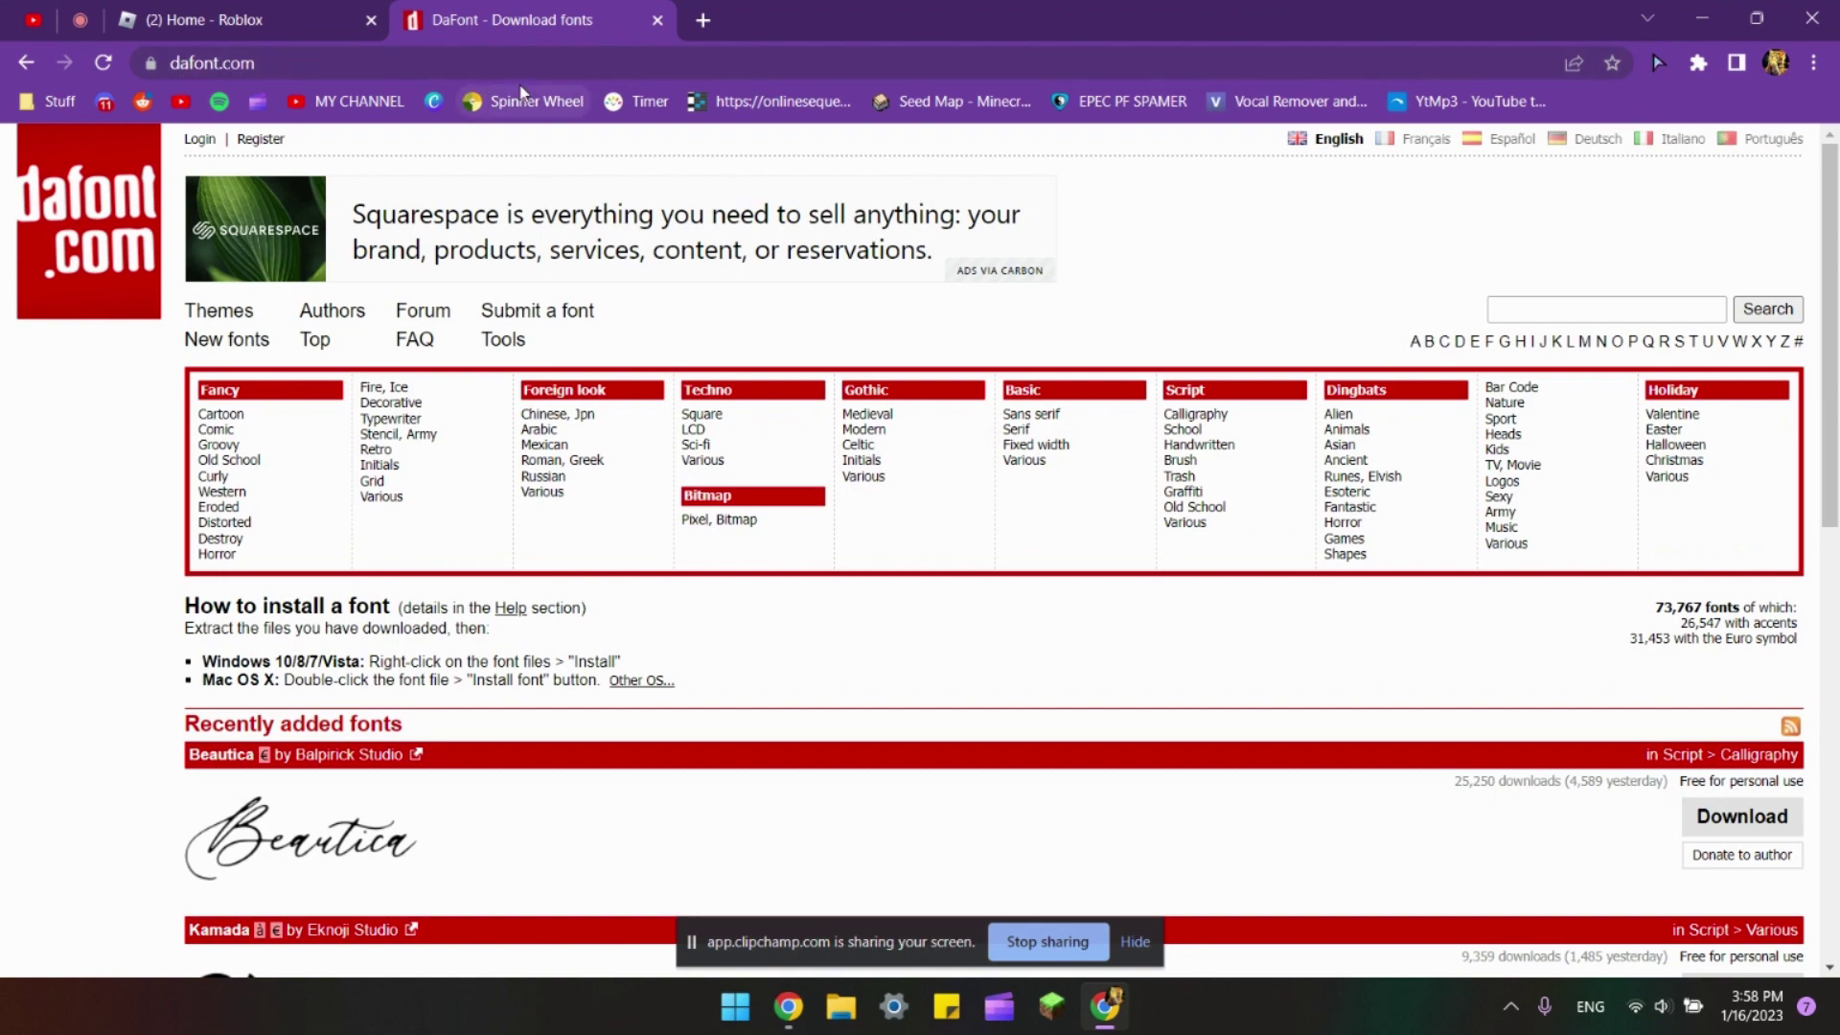
pyautogui.scroll(-10, 620, 513)
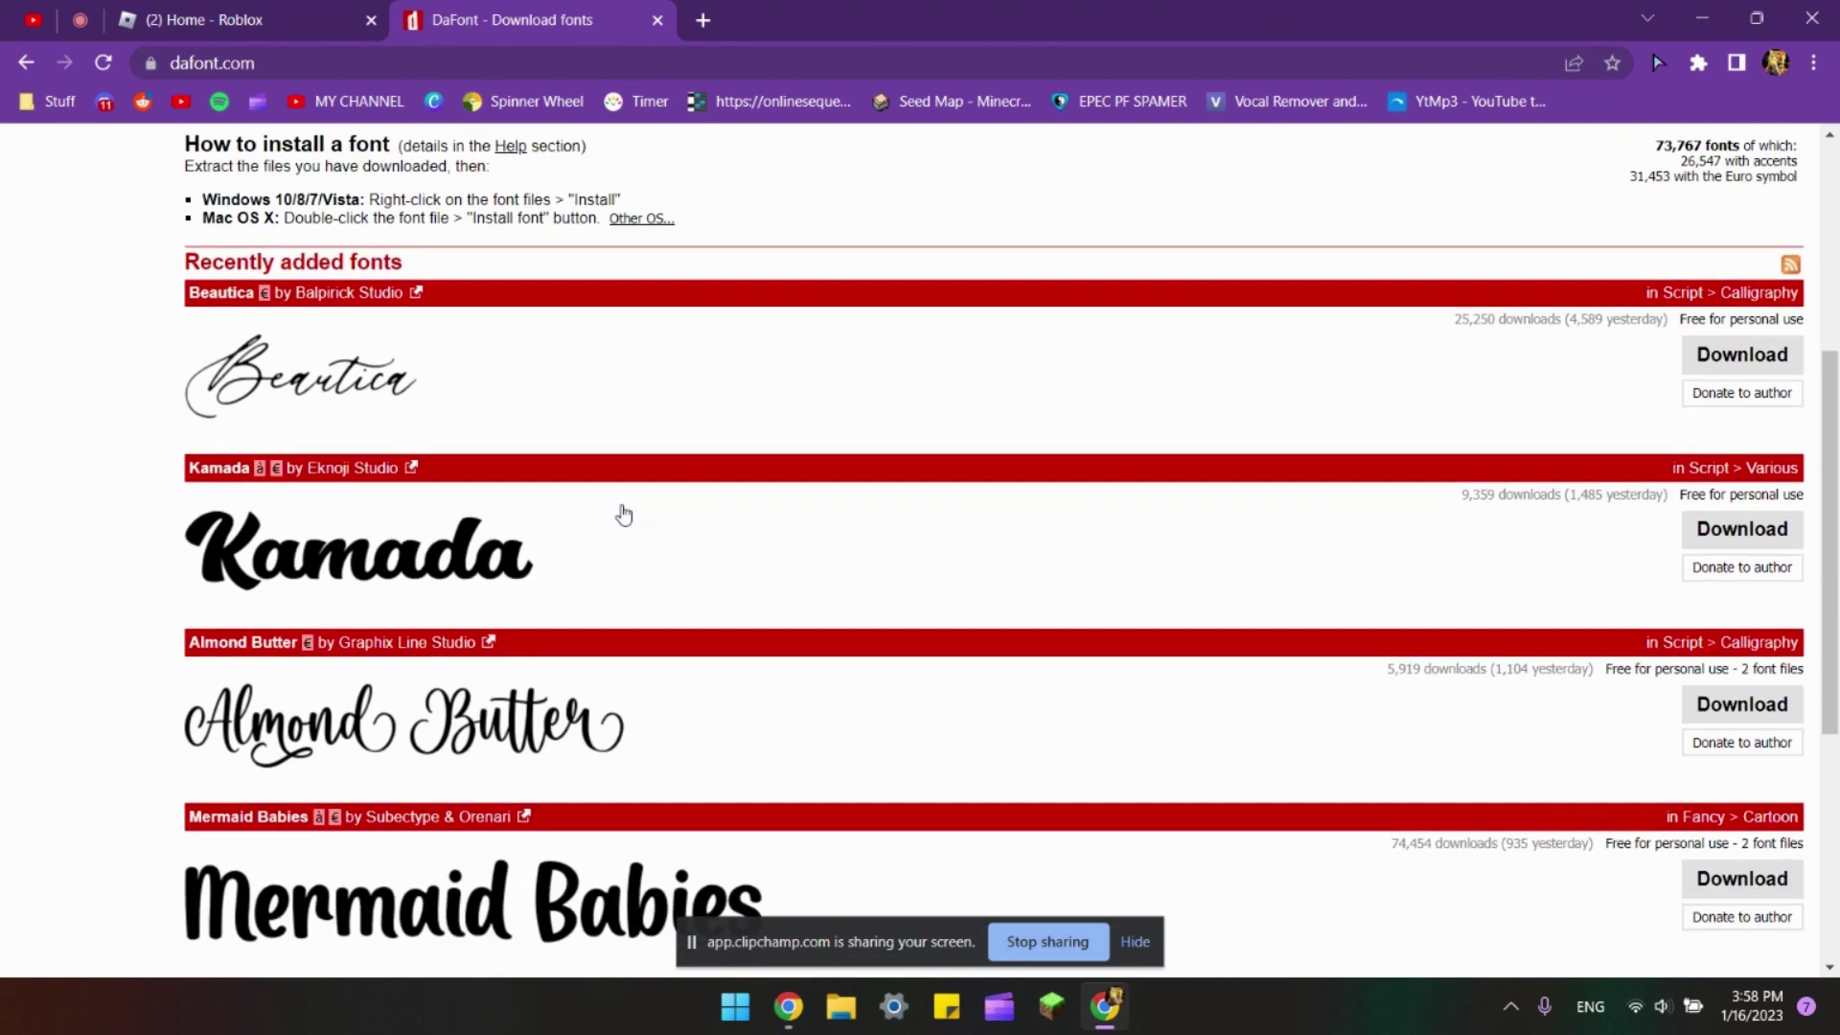
pyautogui.scroll(10, 623, 546)
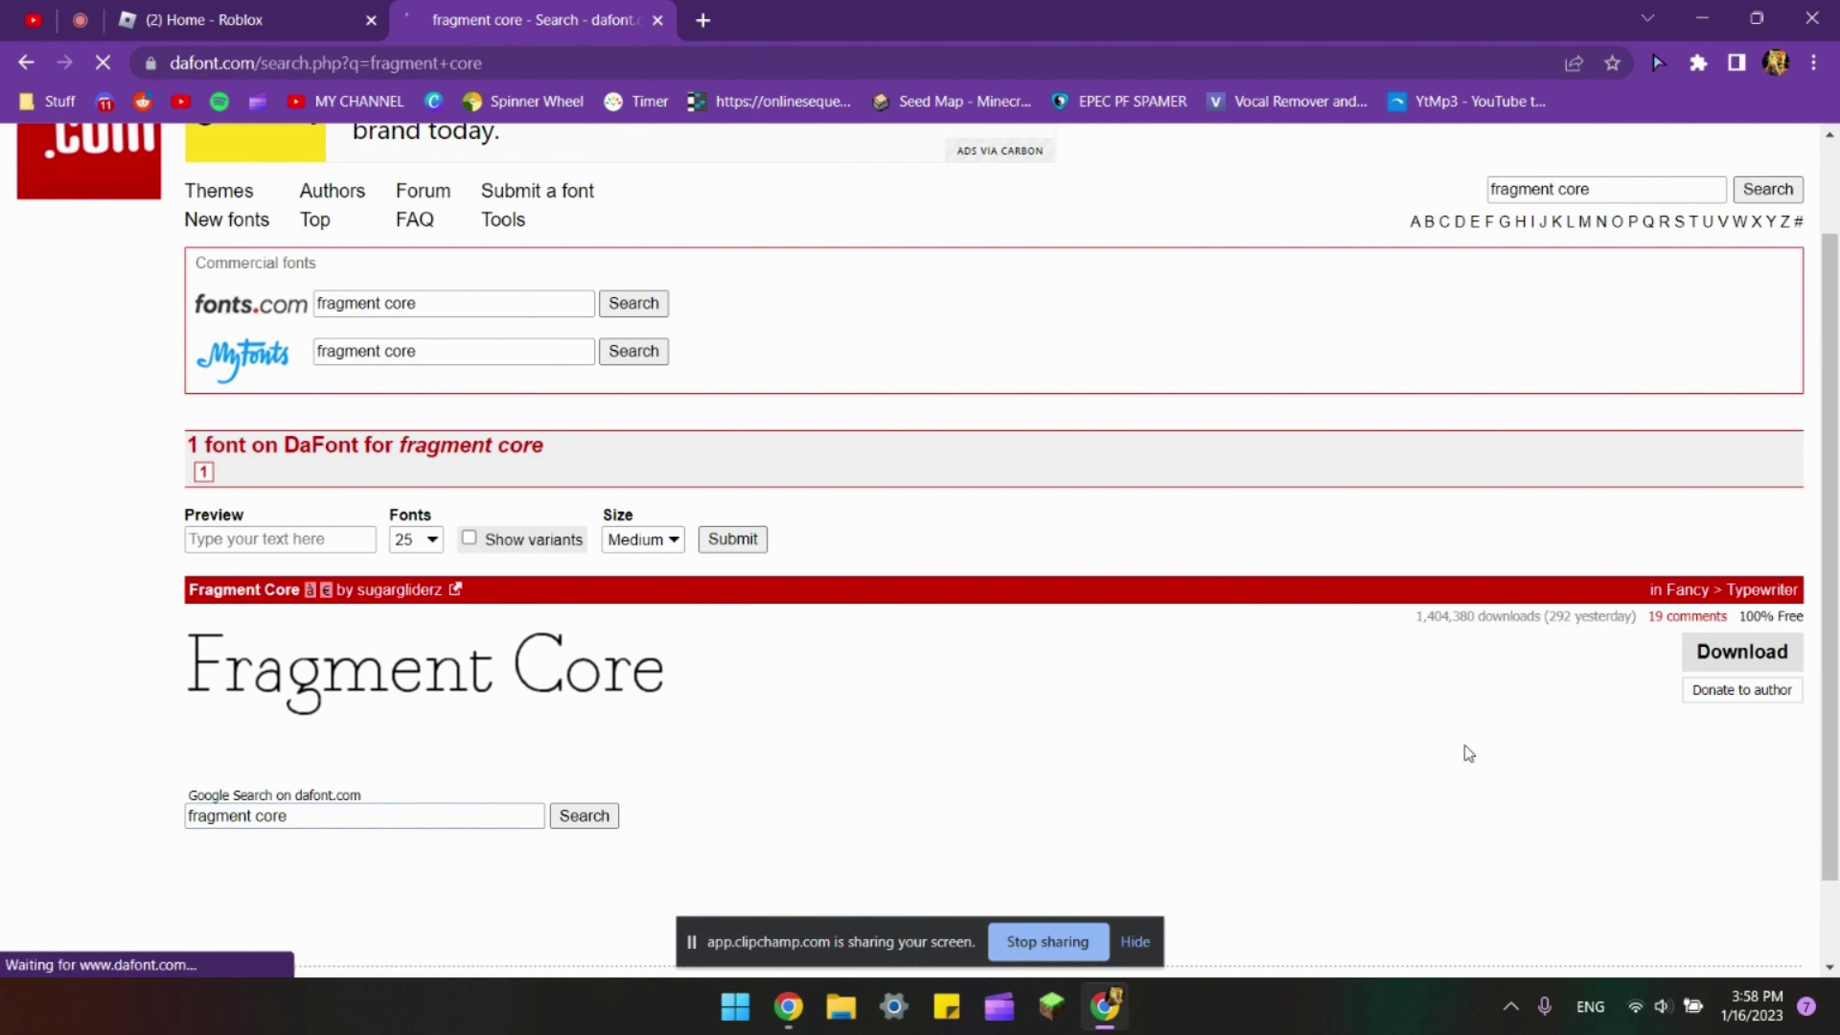
pyautogui.scroll(-1, 1433, 743)
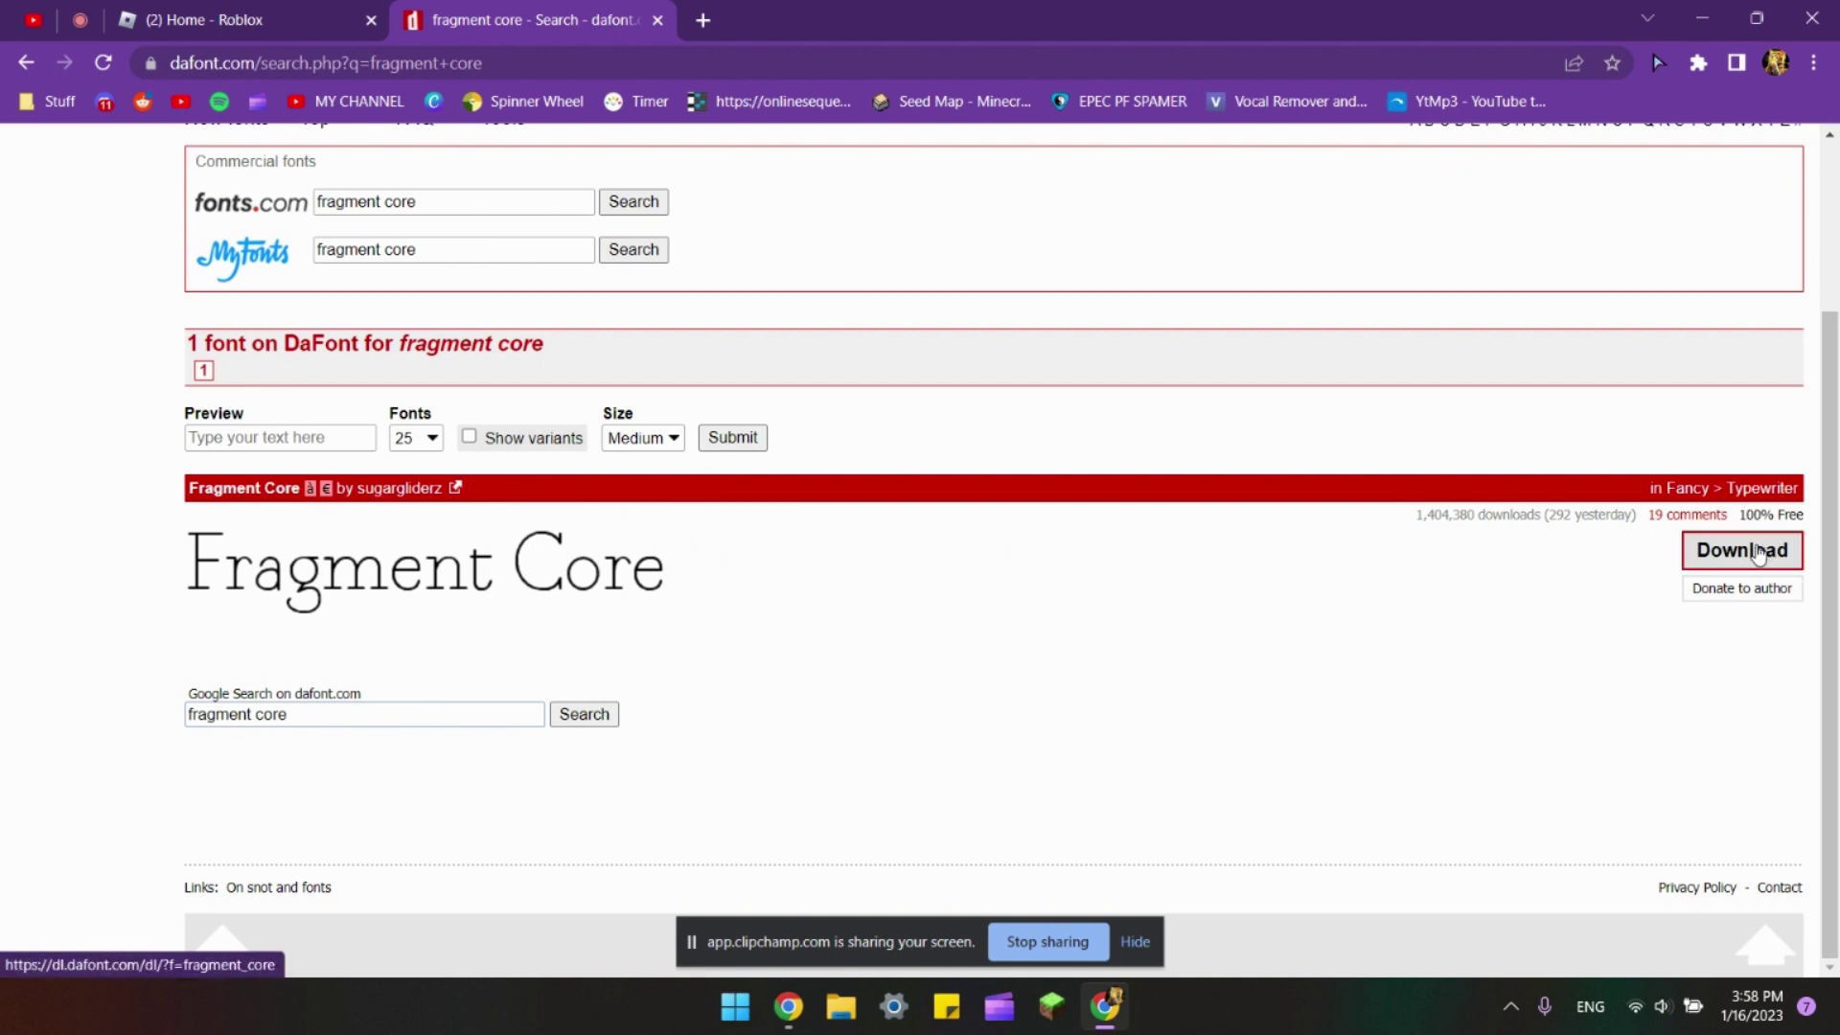
pyautogui.click(1758, 554)
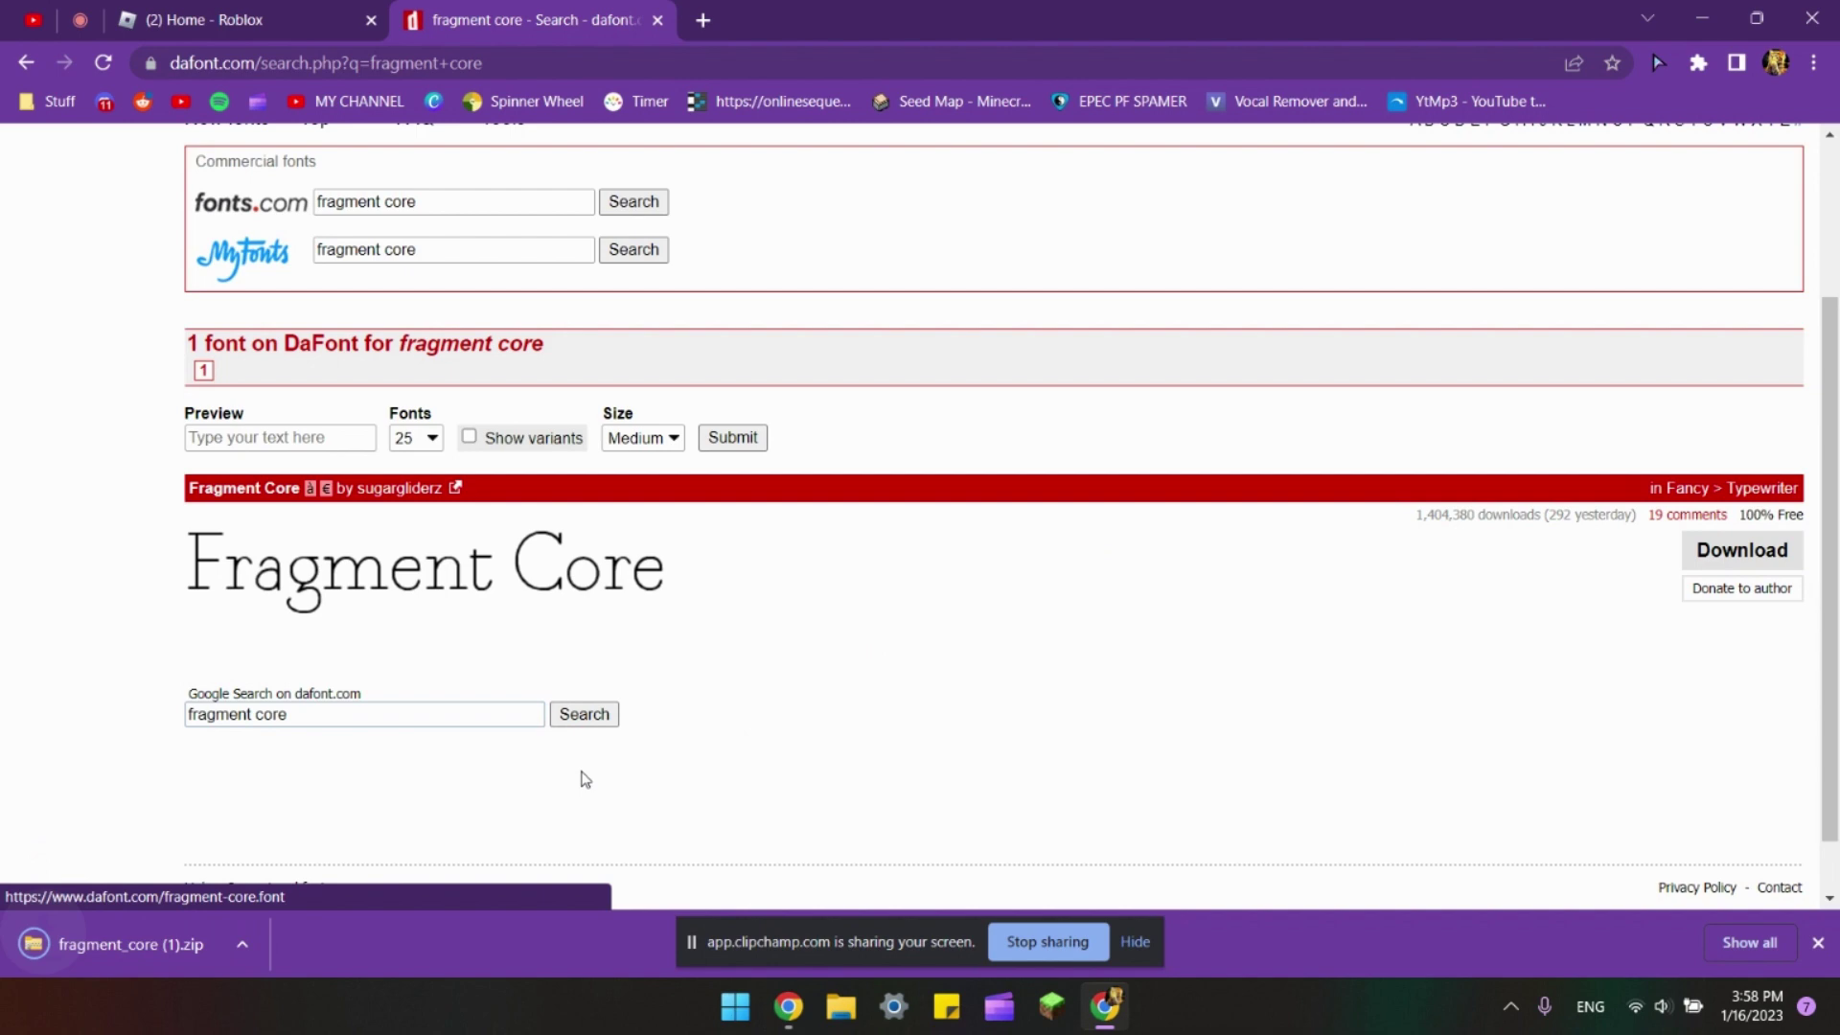
# Extract fragment_core (1).zip from Downloads into its suggested fragment_core (1) folder.
pyautogui.click(840, 1006)
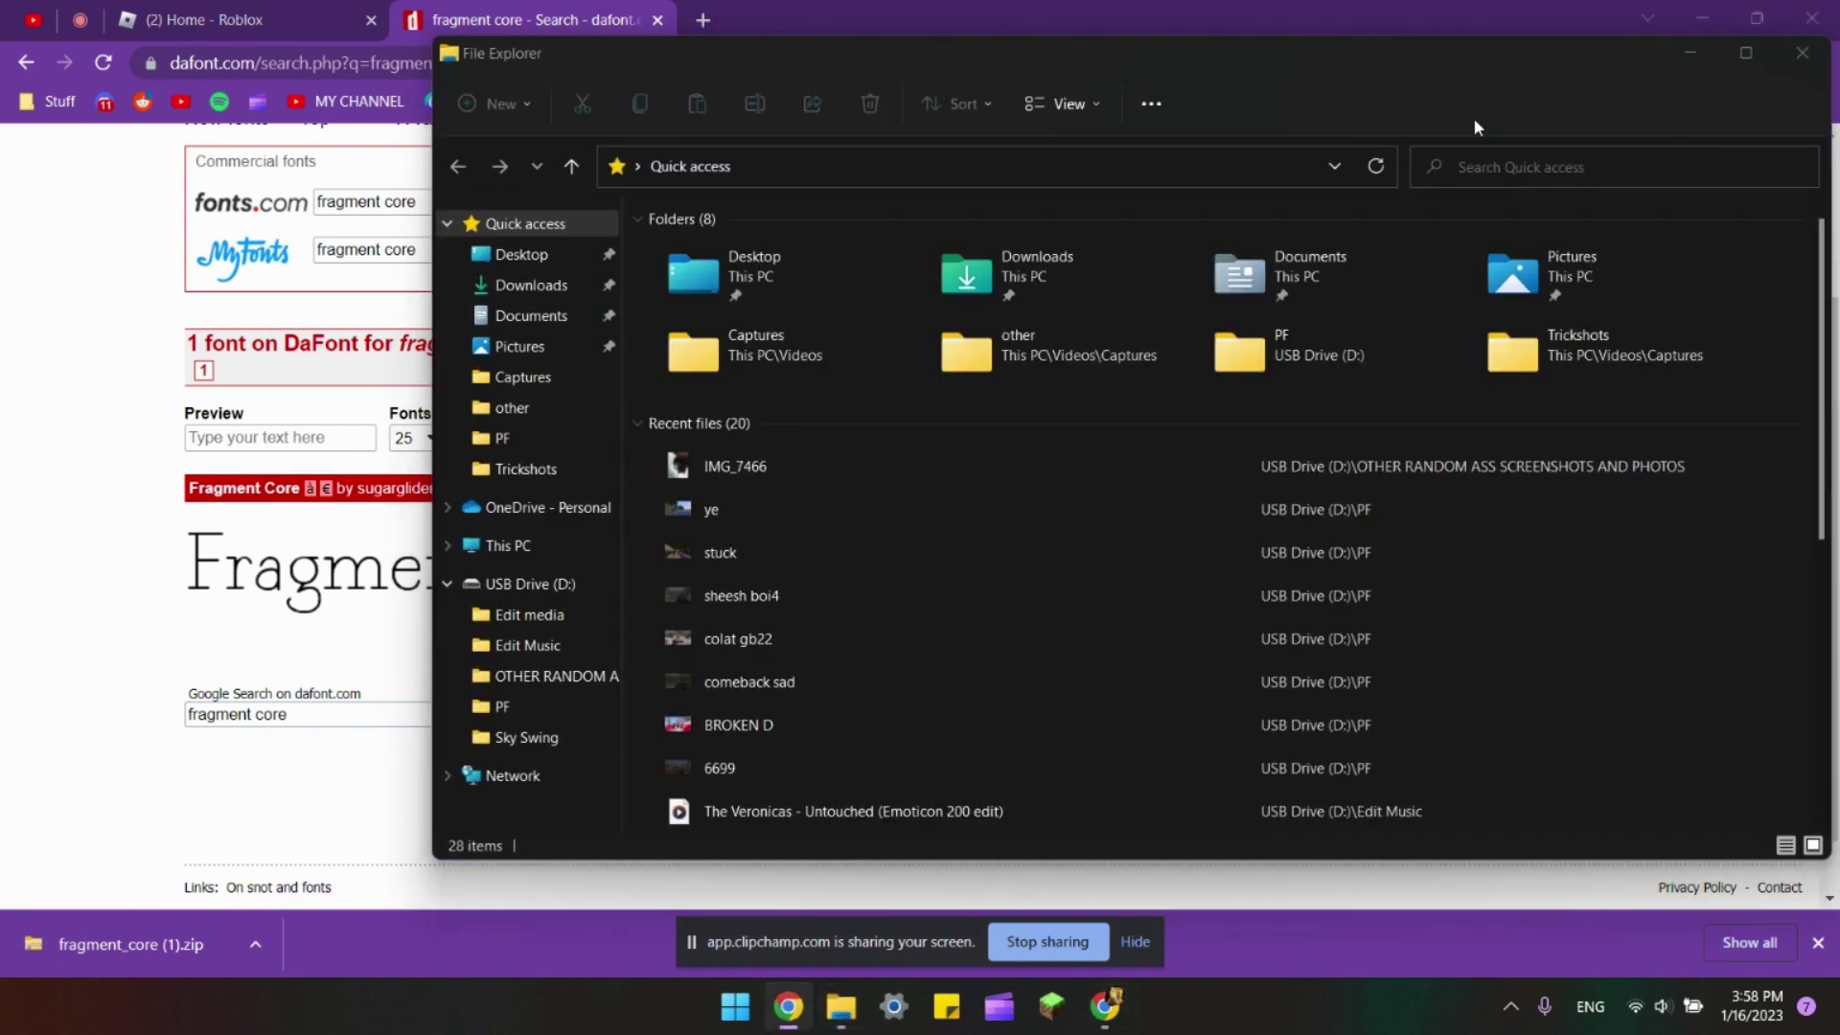
pyautogui.click(847, 1021)
pyautogui.click(847, 1022)
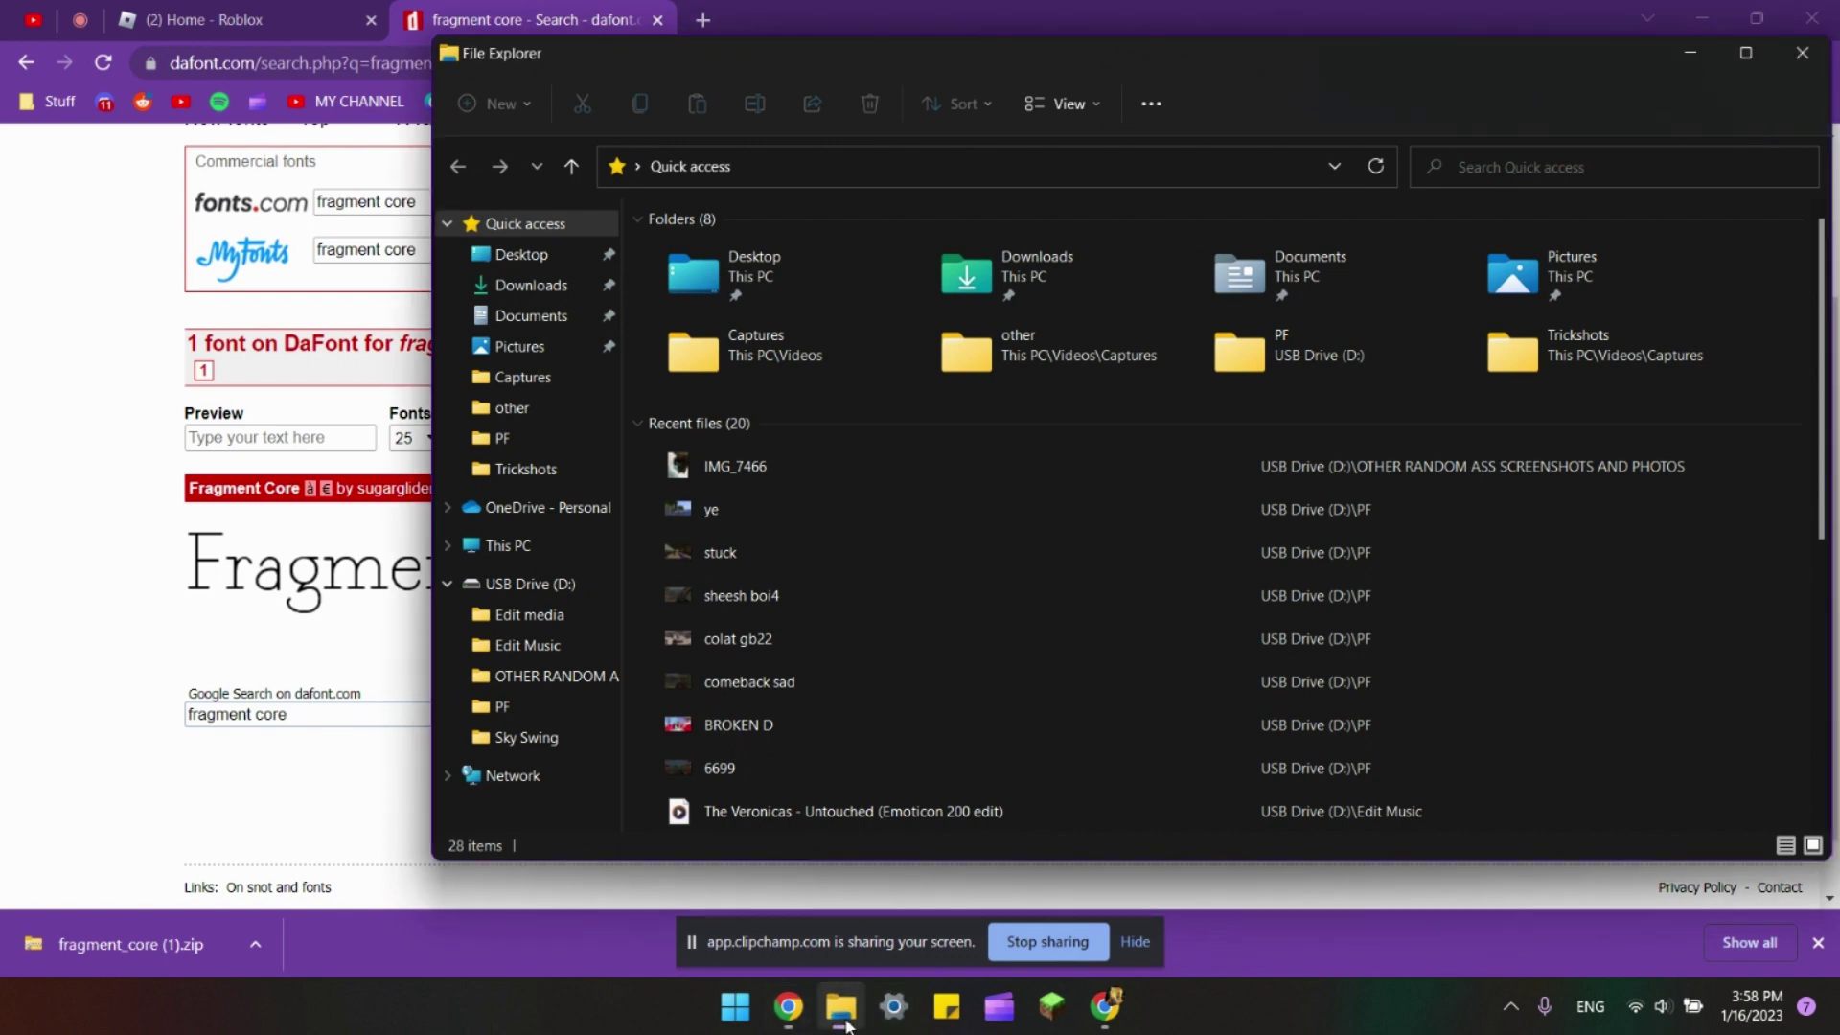
pyautogui.moveTo(903, 45); pyautogui.dragTo(805, 49)
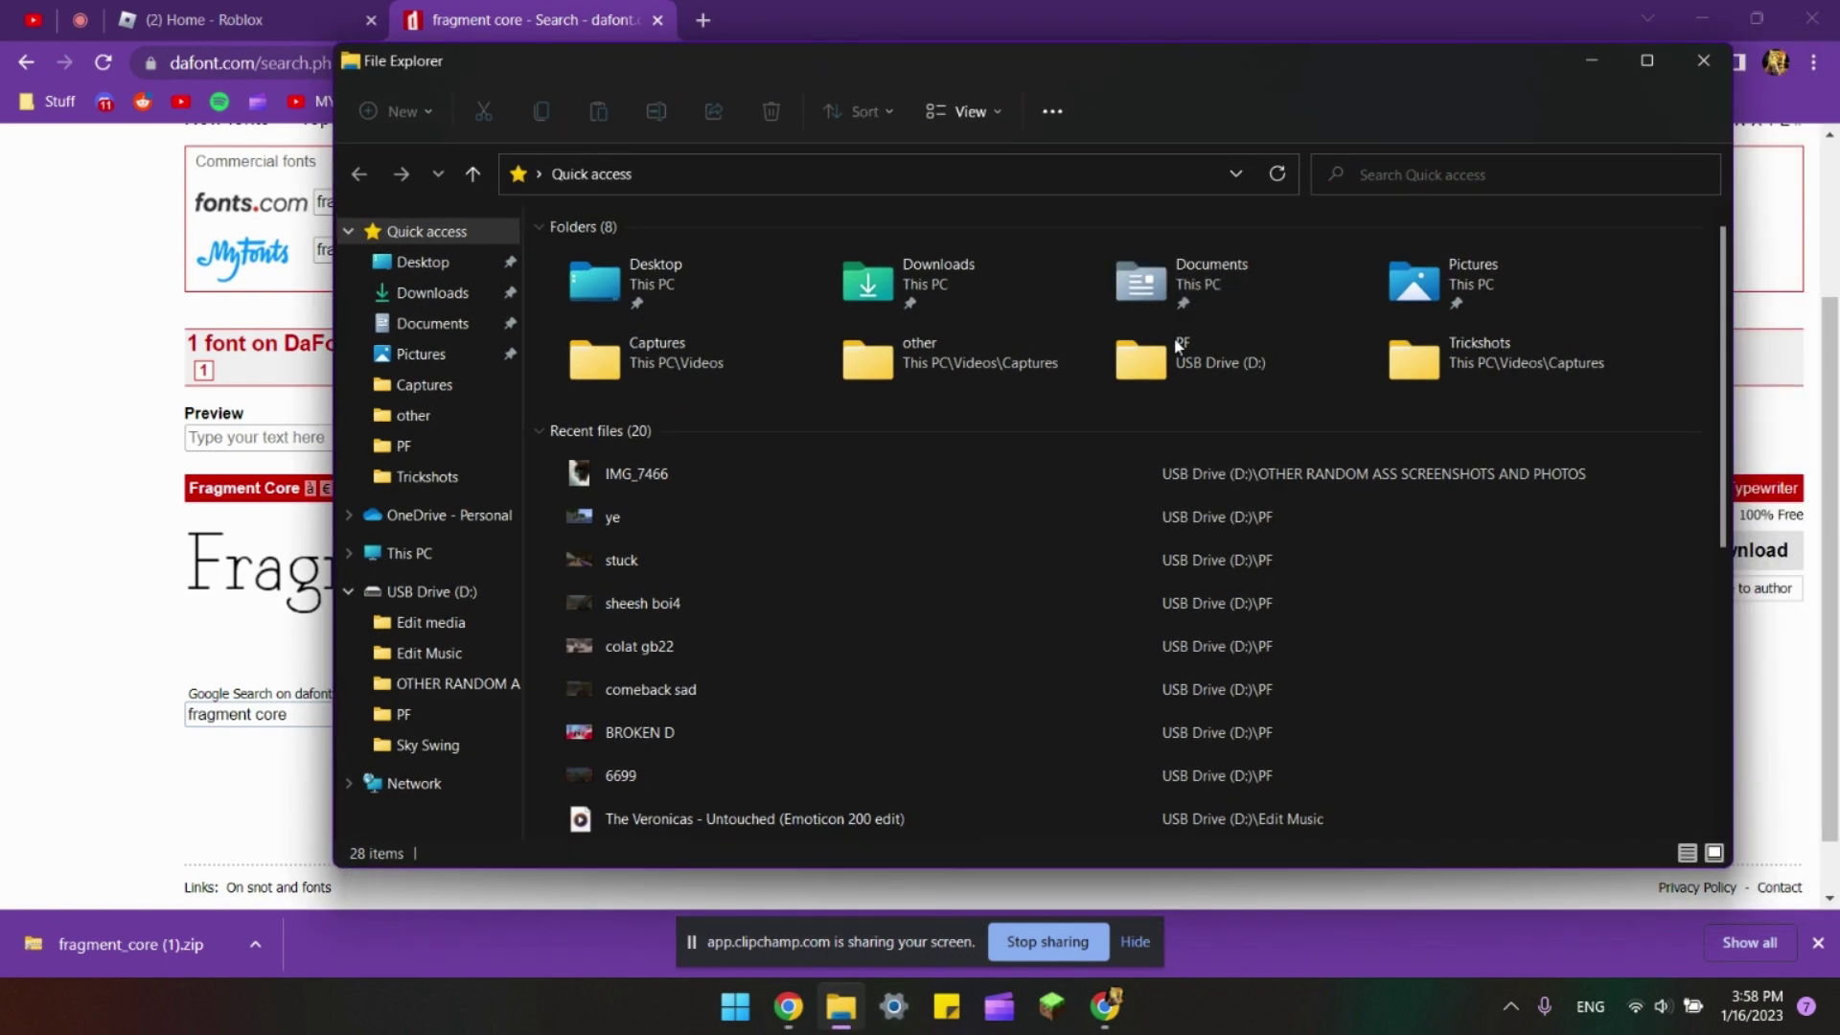
pyautogui.doubleClick(912, 283)
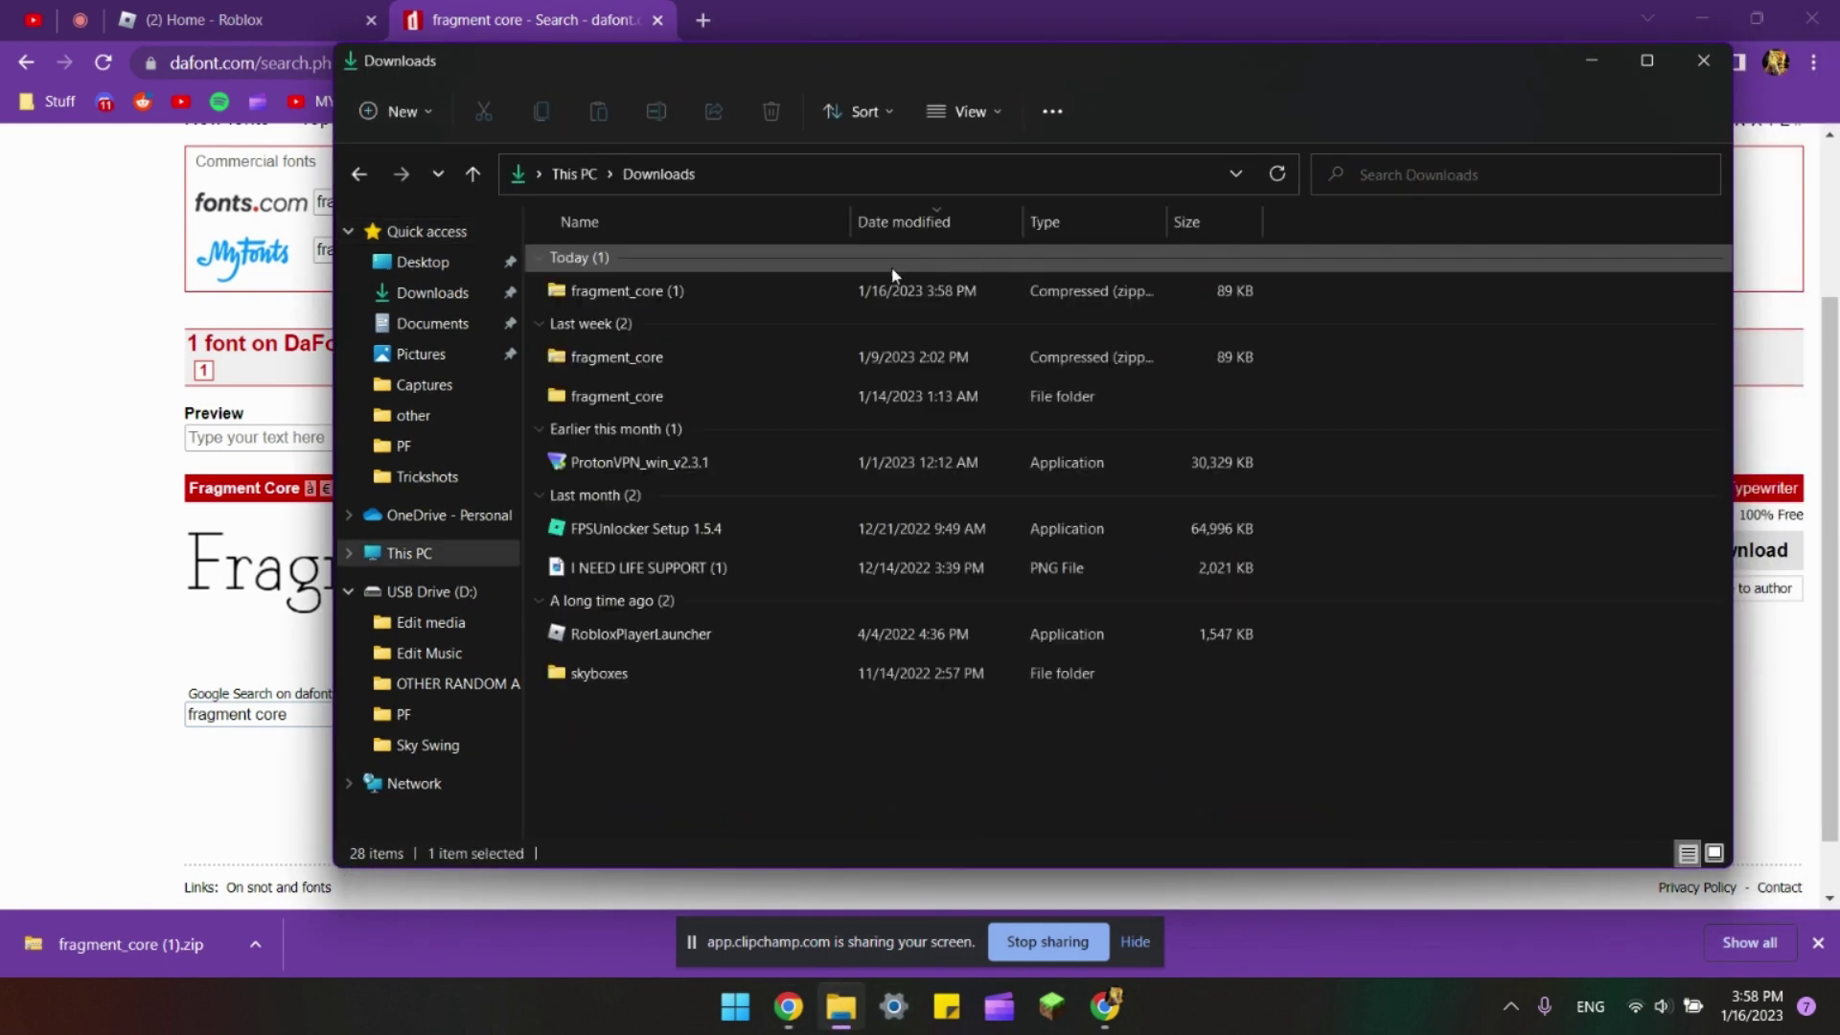
pyautogui.rightClick(678, 287)
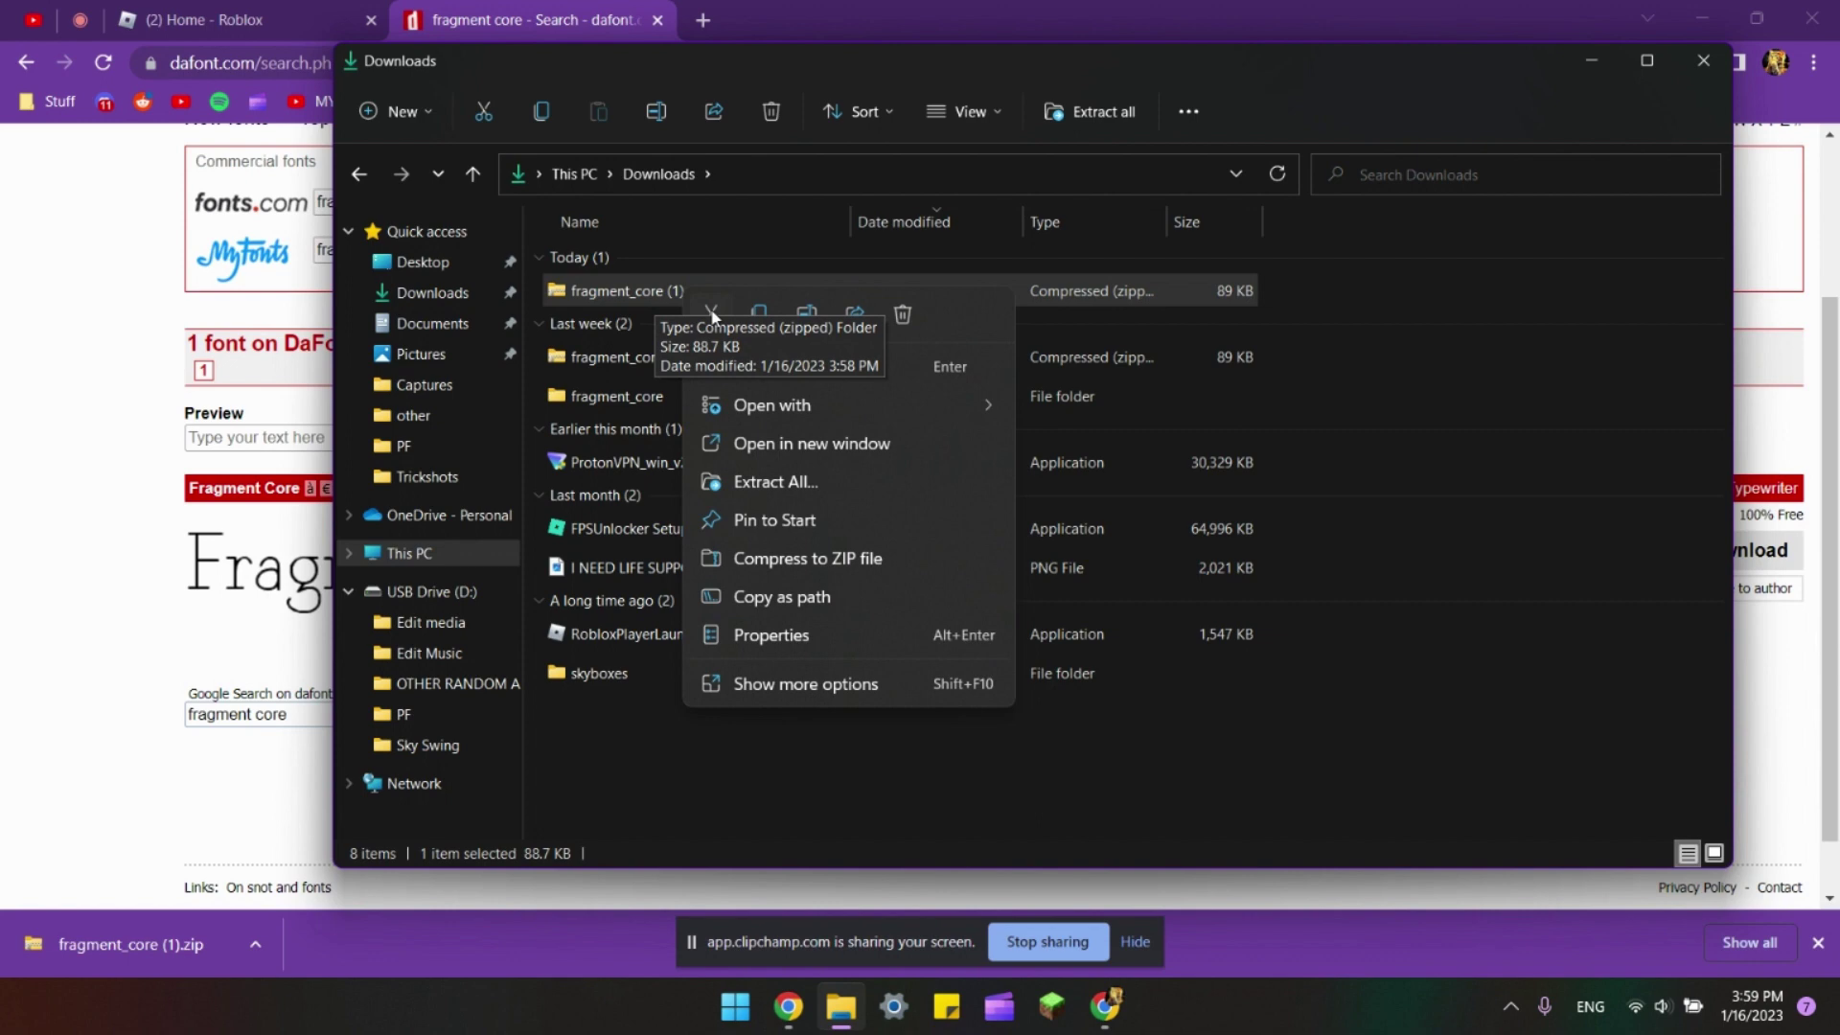
pyautogui.click(803, 487)
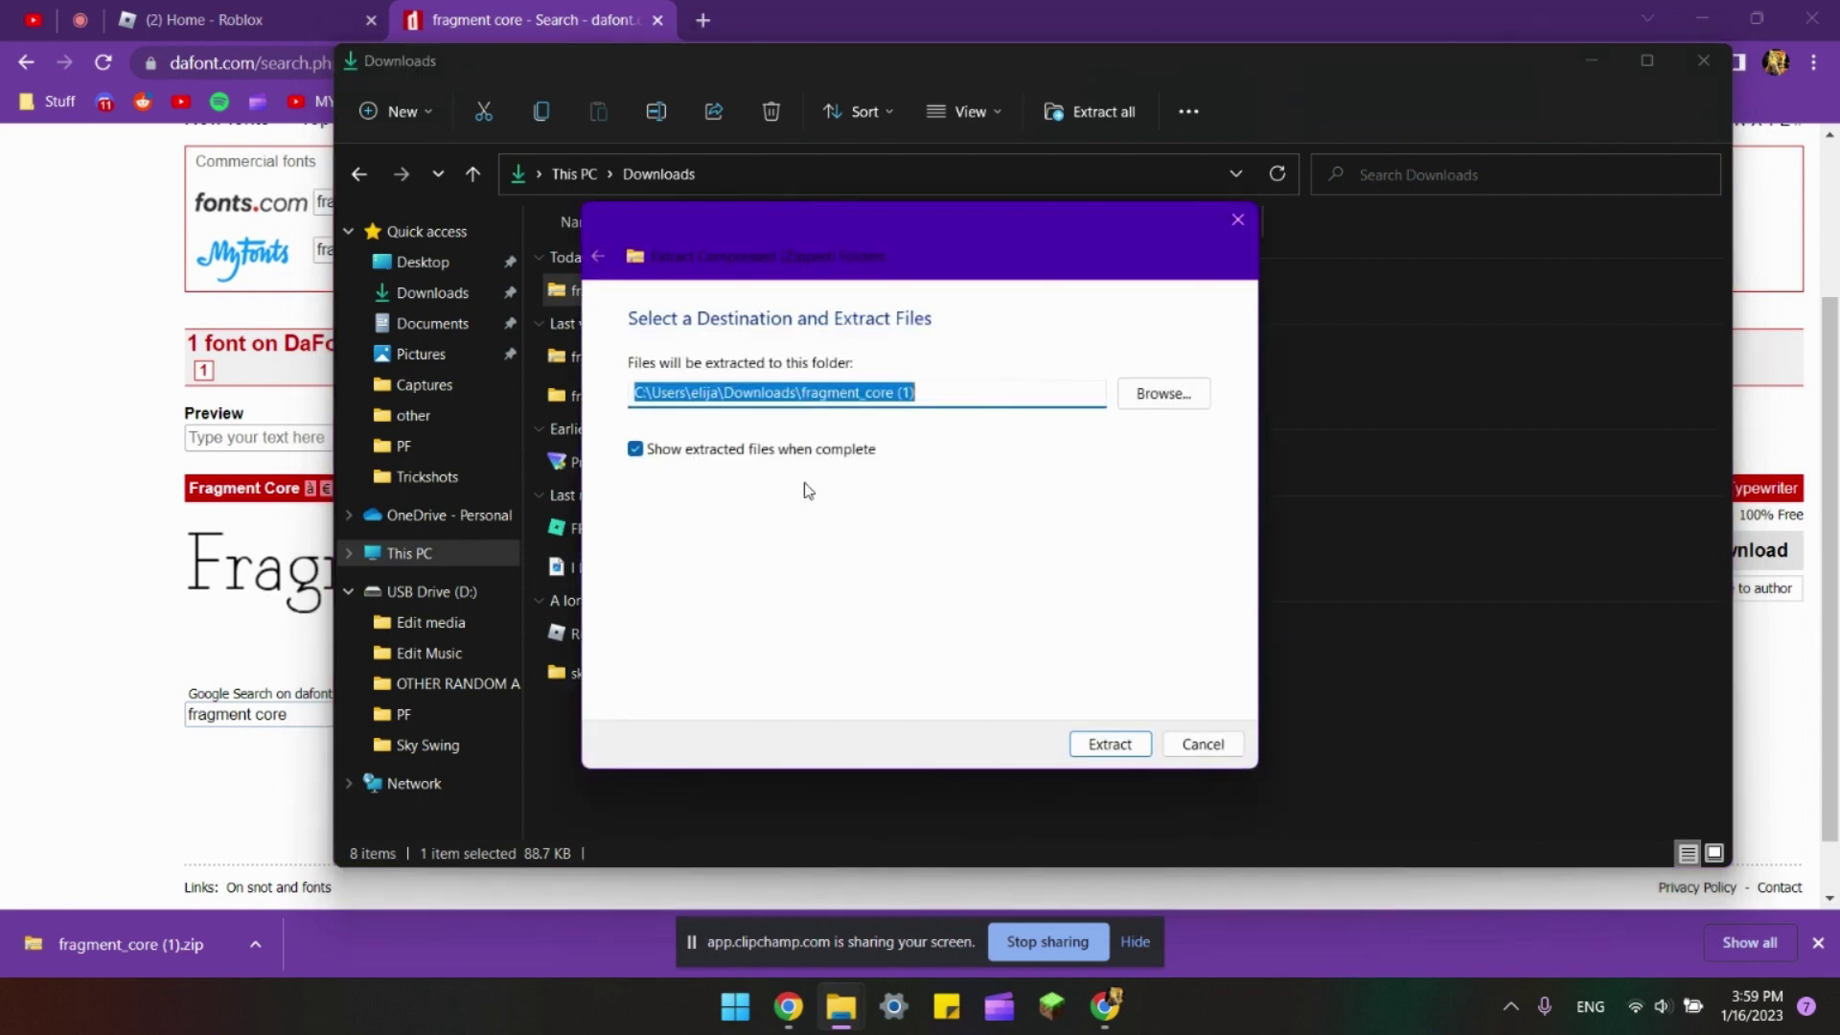
pyautogui.click(1077, 756)
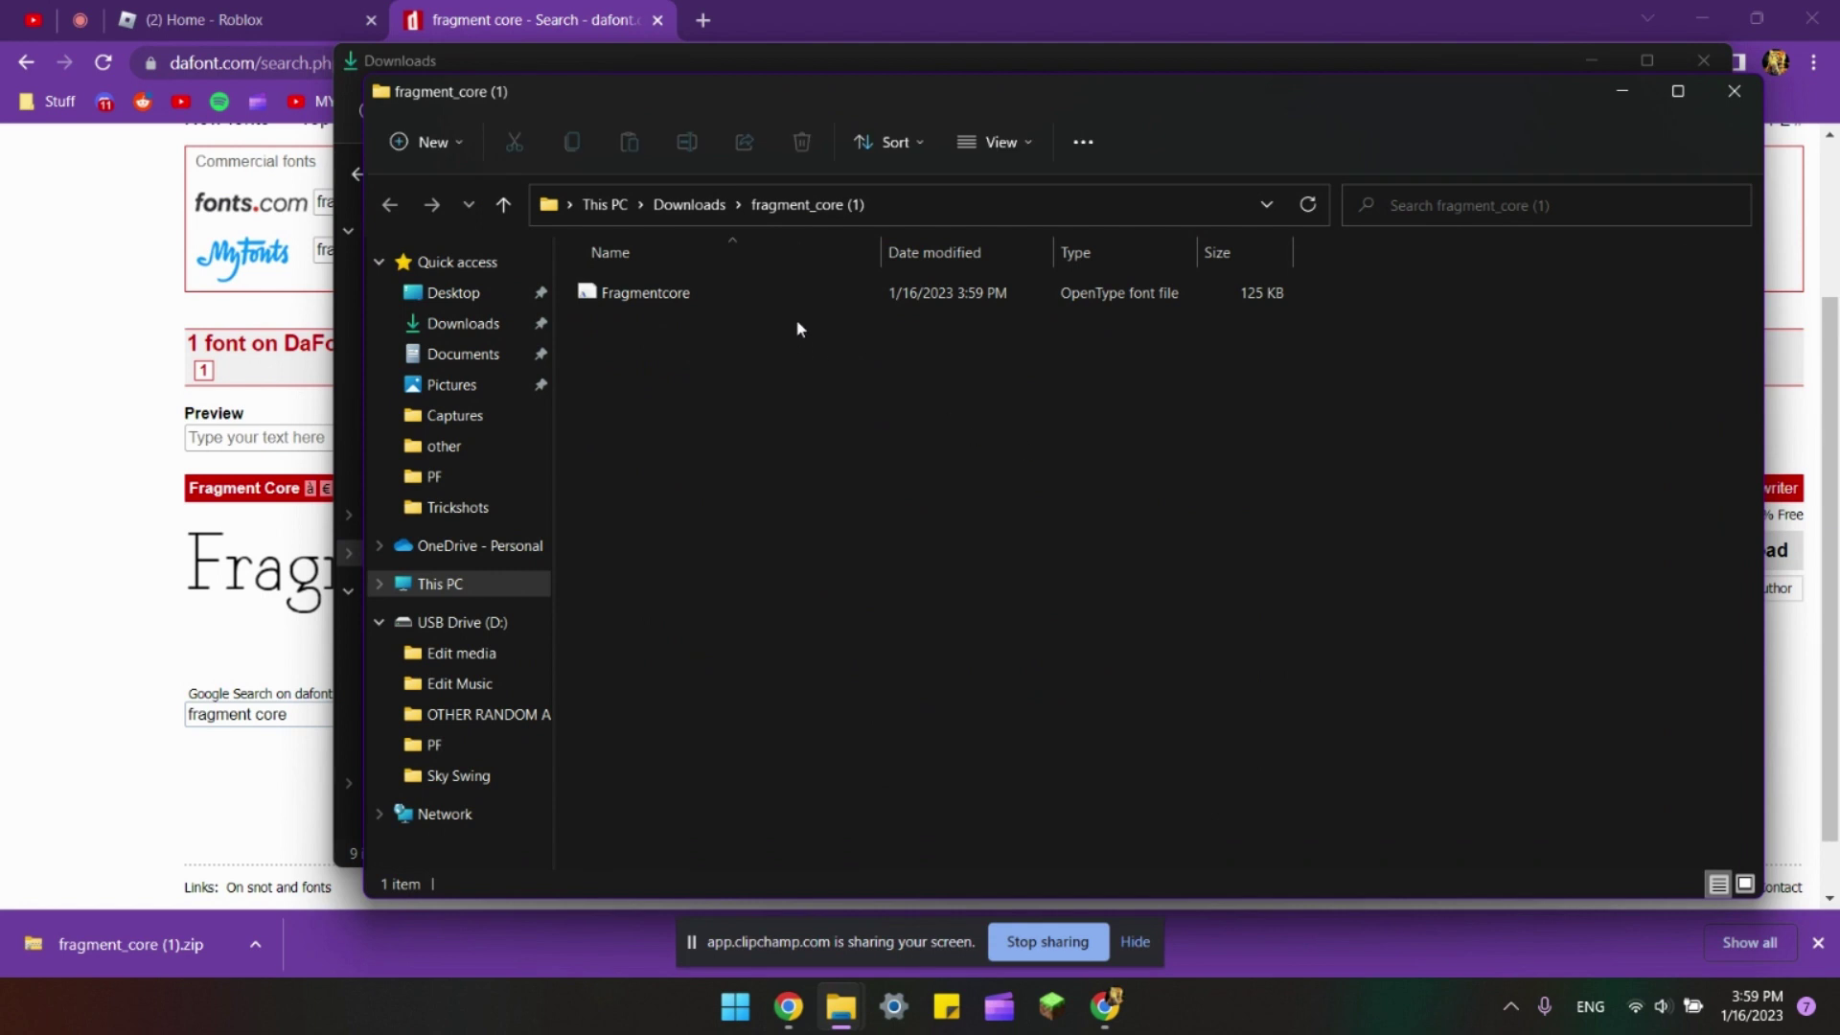
# Copy and paste the Fragmentcore font file until the folder holds eight copies.
pyautogui.click(714, 297)
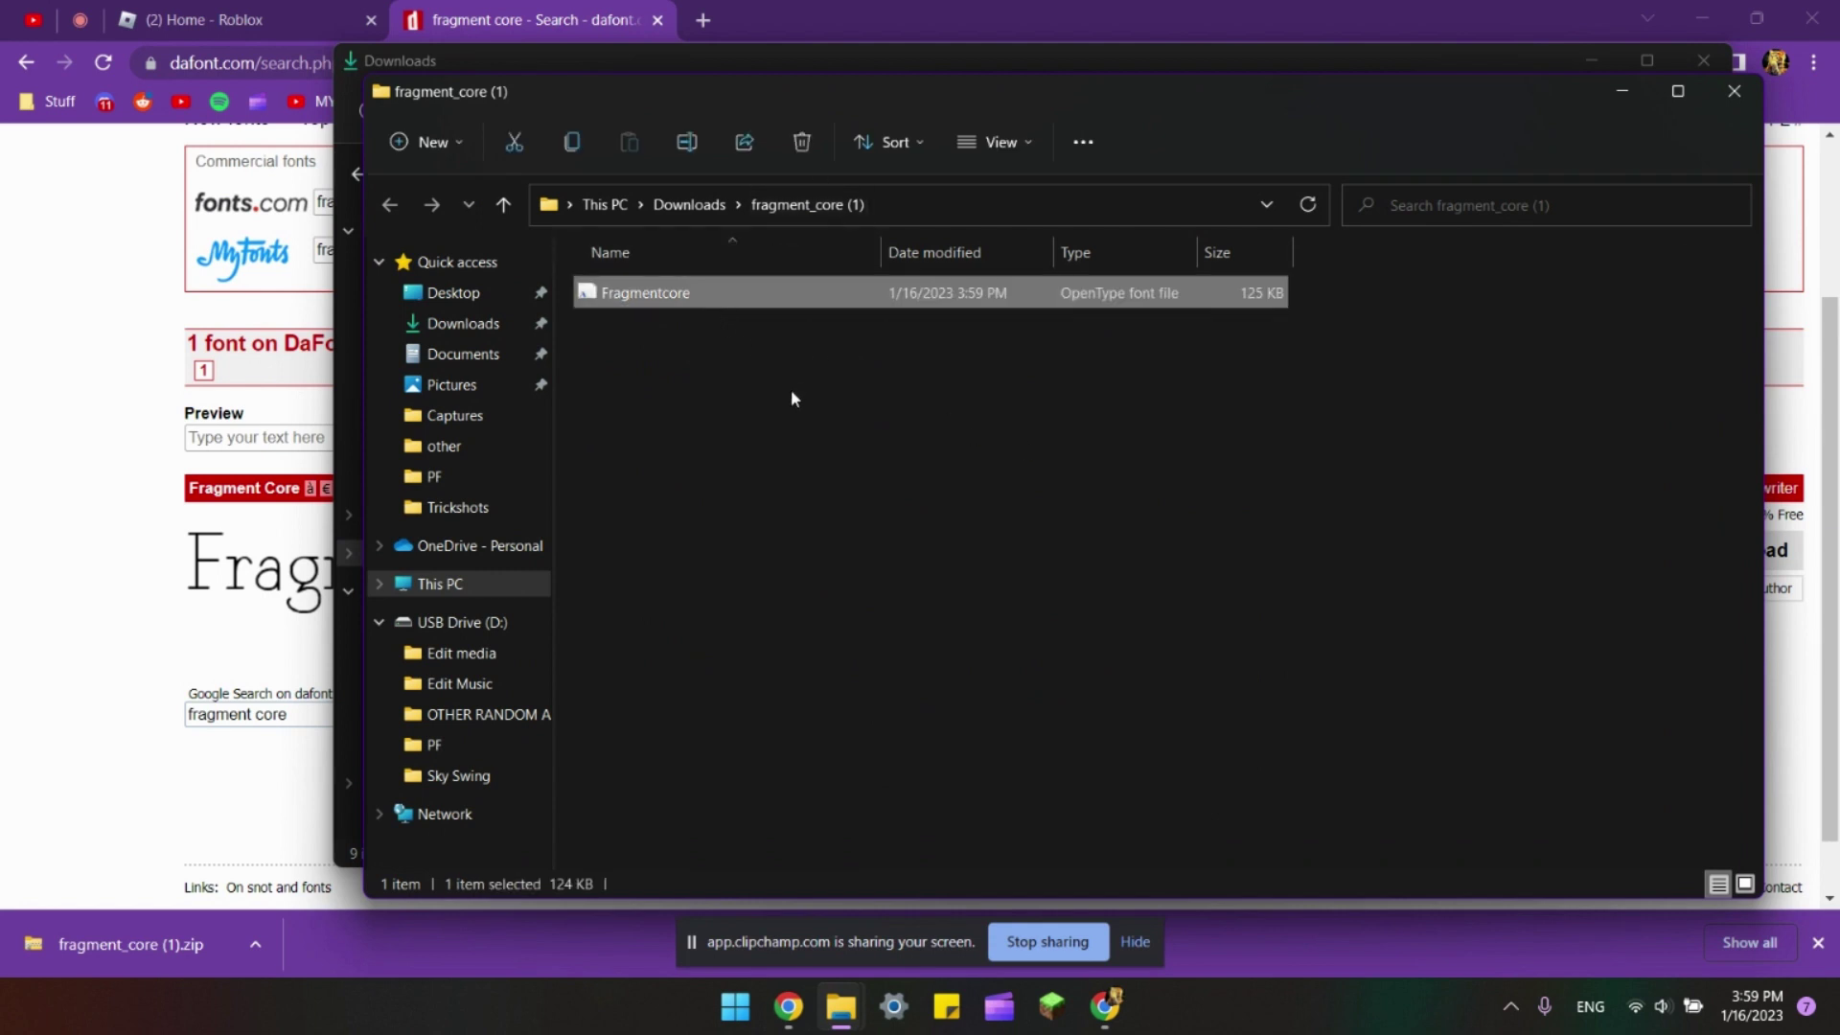
pyautogui.hotkey('ctrl', 'c')
pyautogui.hotkey('ctrl', 'v')
pyautogui.hotkey('ctrl', 'v')
pyautogui.hotkey('ctrl', 'v')
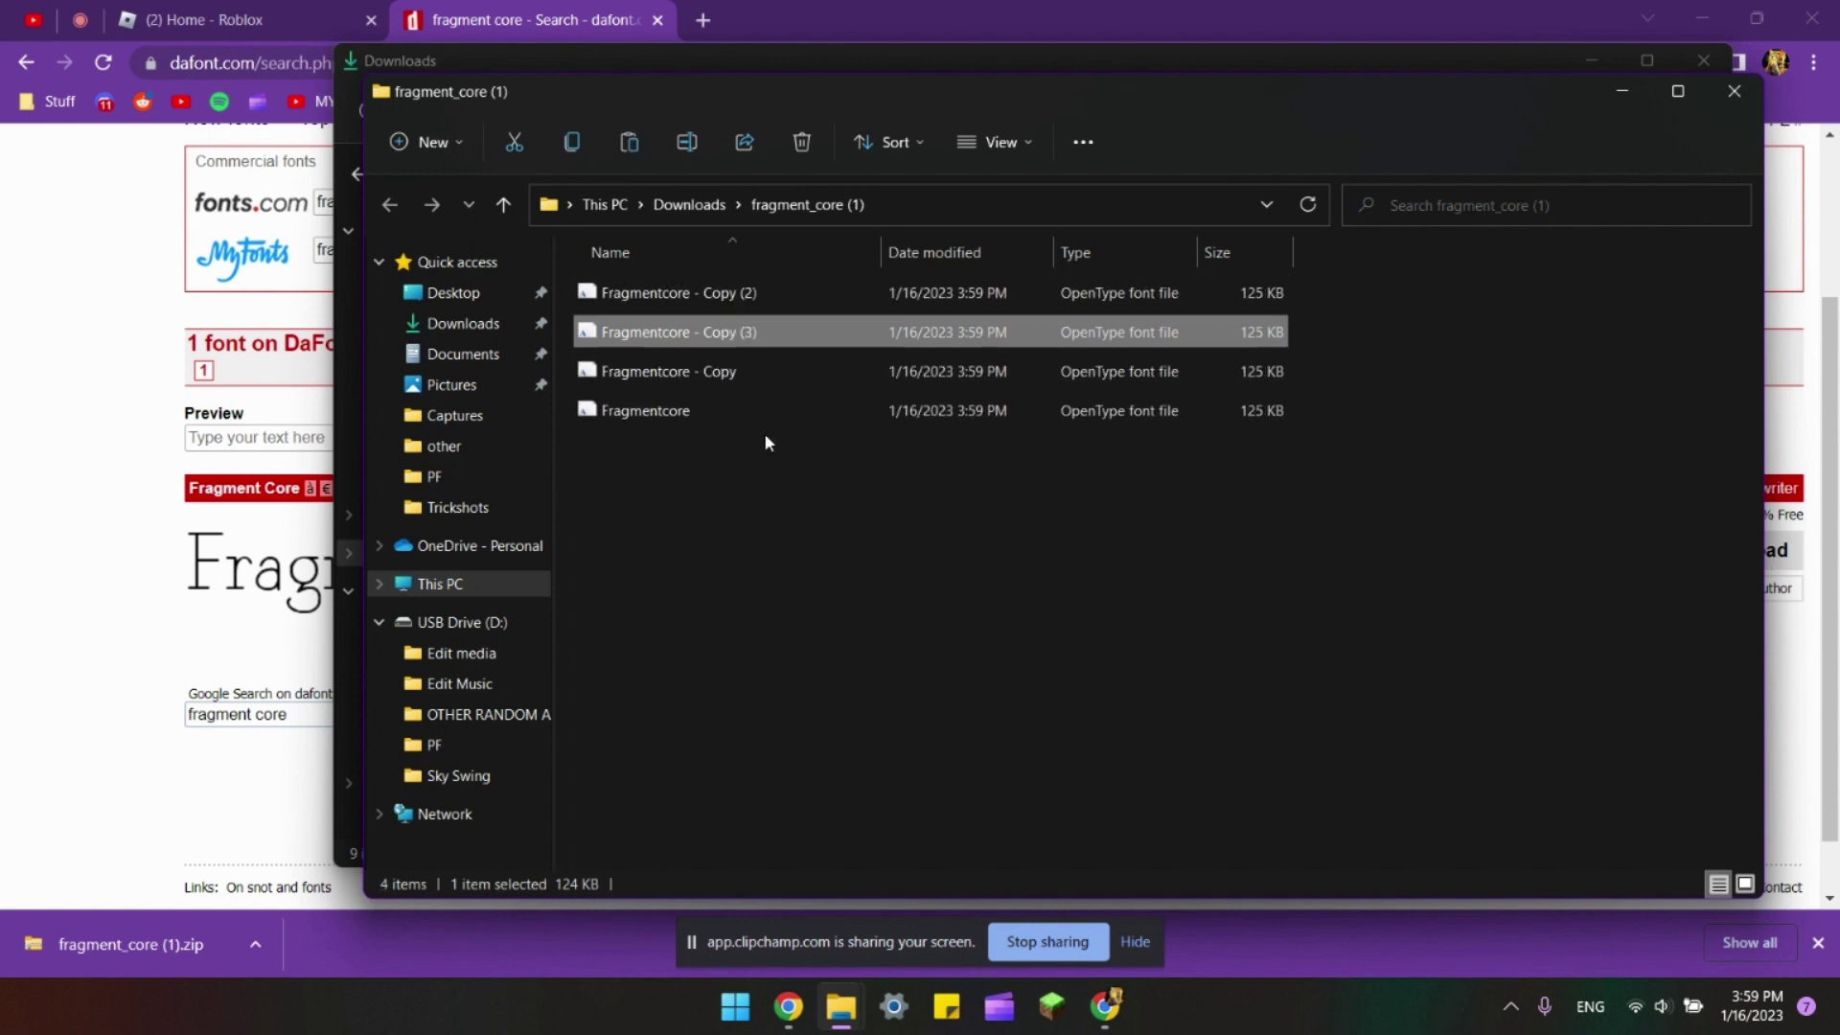
pyautogui.hotkey('ctrl', 'a')
pyautogui.hotkey('ctrl', 'c')
pyautogui.hotkey('ctrl', 'v')
pyautogui.click(1299, 599)
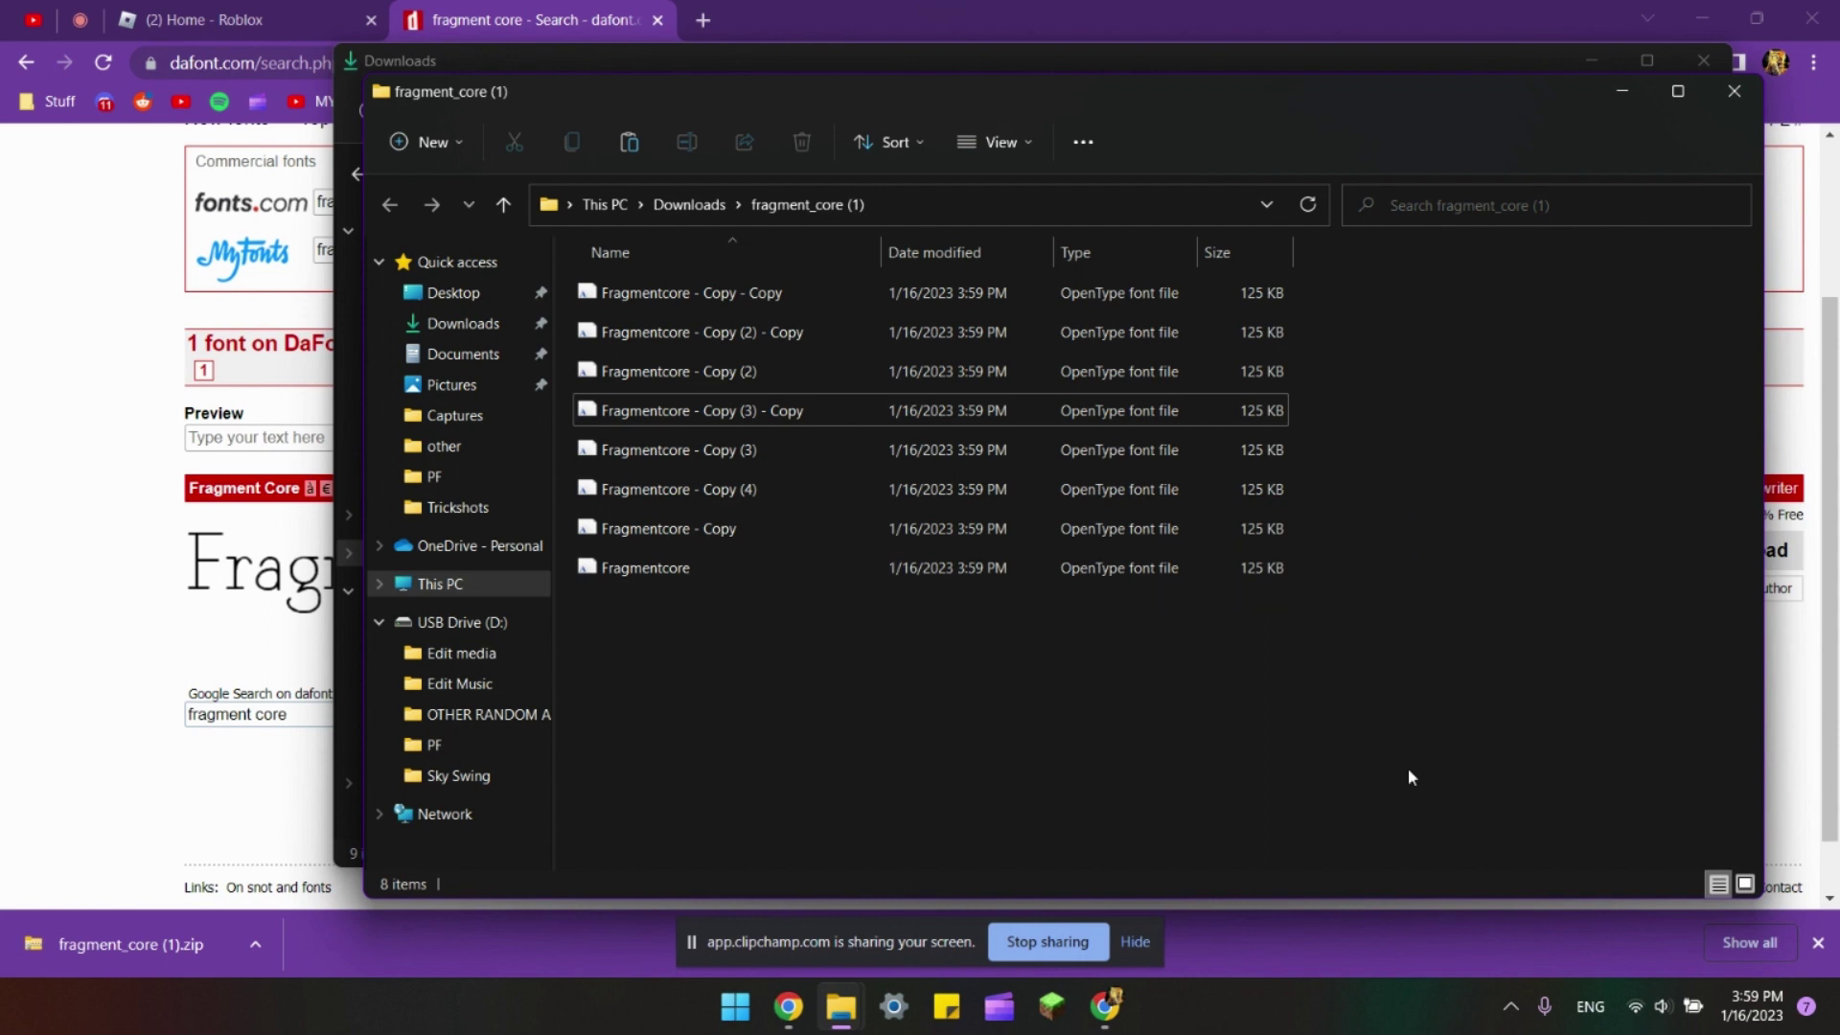
pyautogui.click(778, 305)
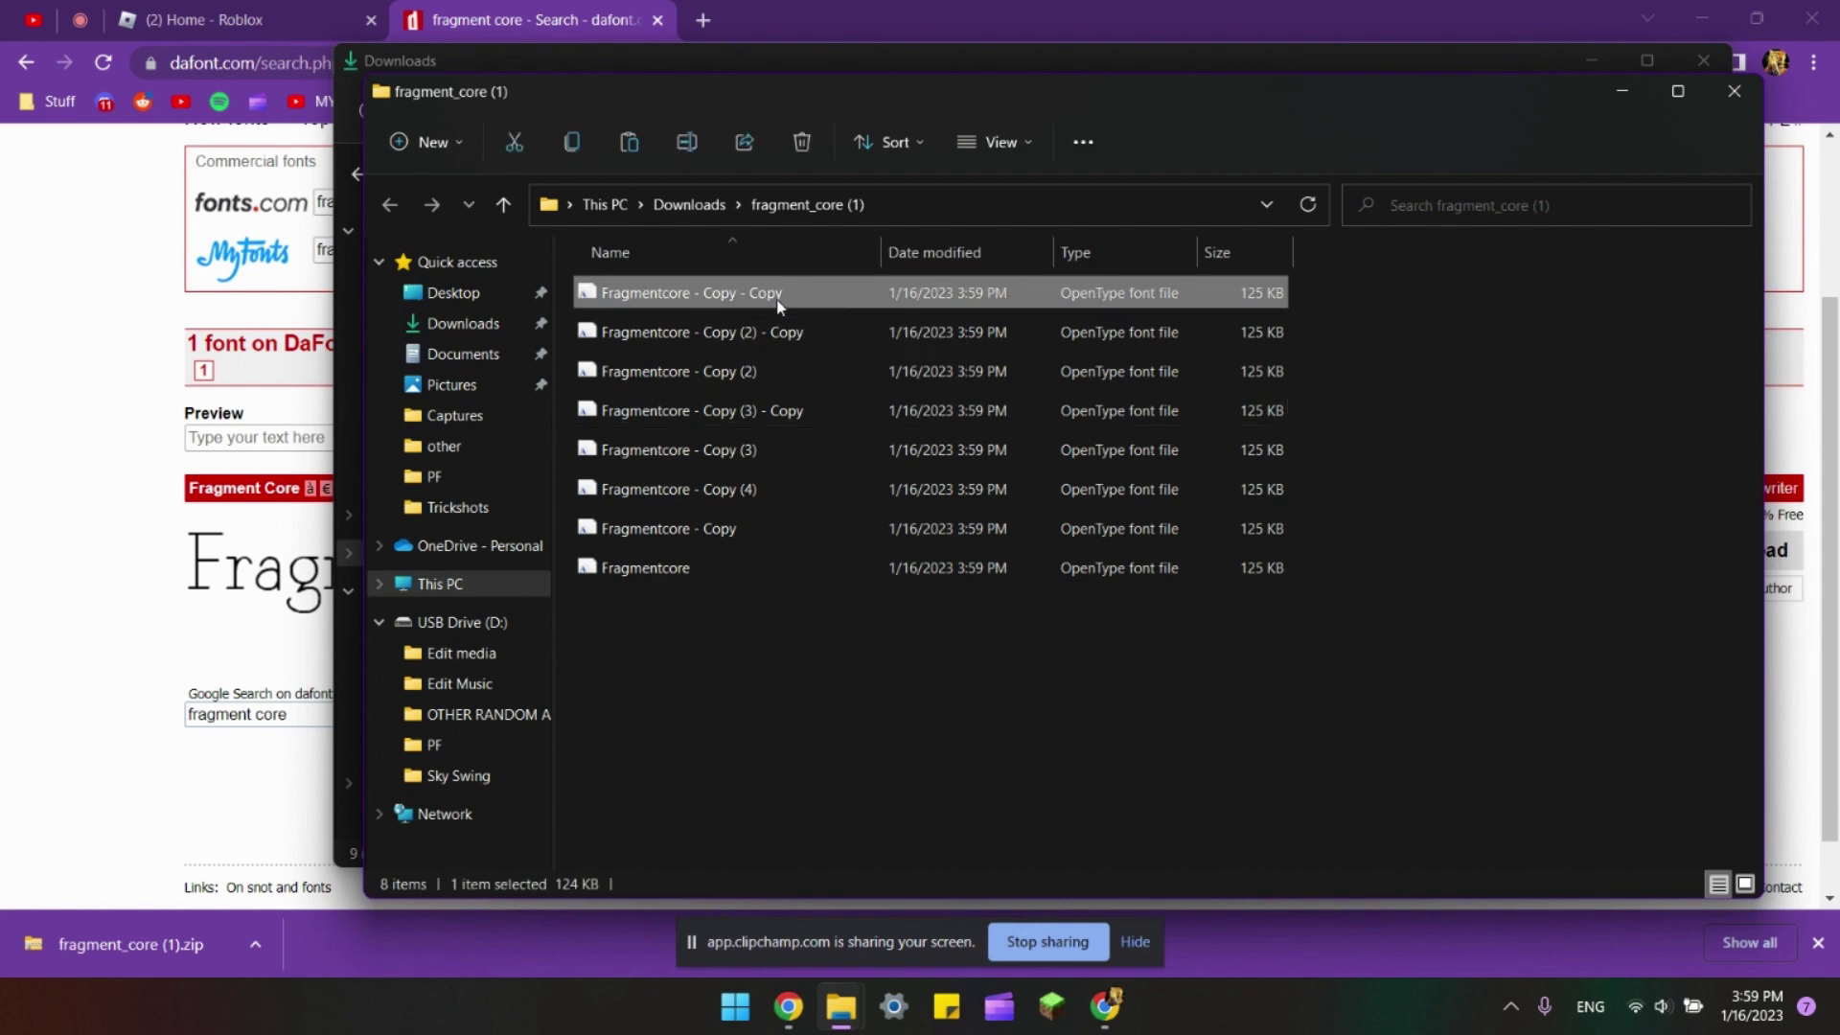
# Rename the first two font copies to arial and arialbd.
pyautogui.click(688, 143)
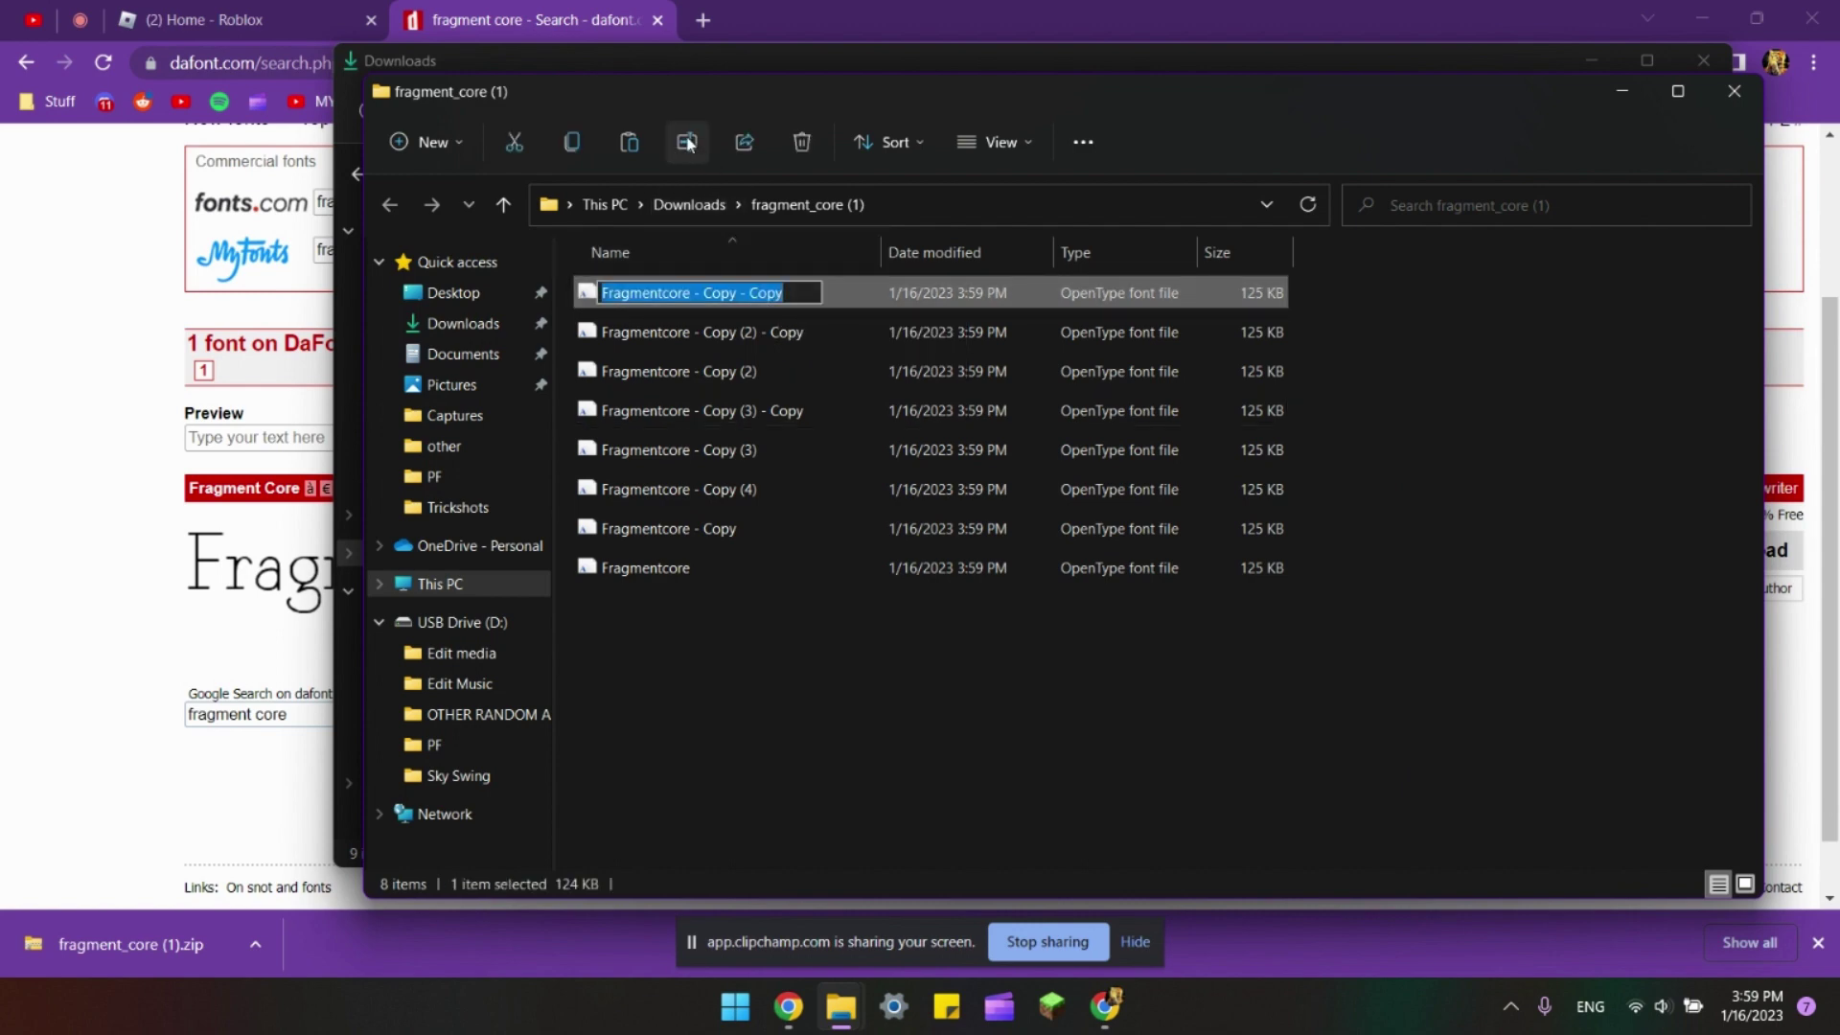
pyautogui.write('arial')
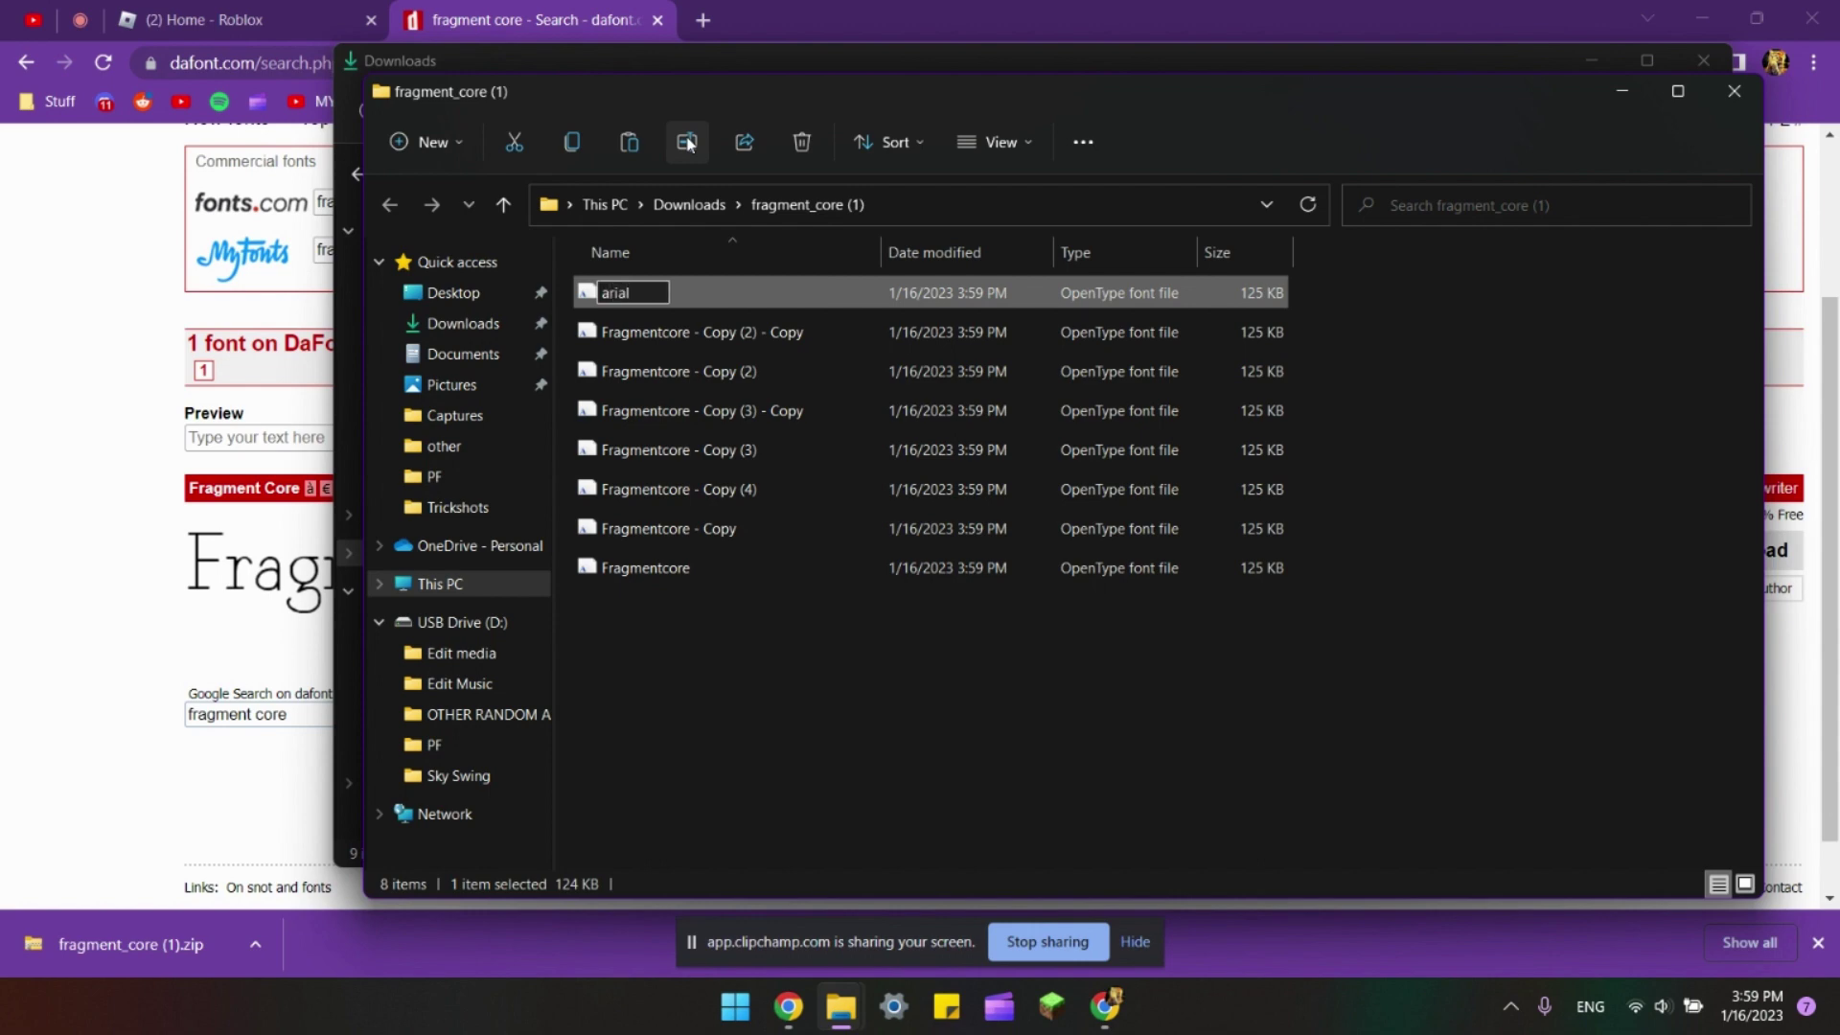
pyautogui.press('Return')
pyautogui.click(706, 330)
pyautogui.click(687, 144)
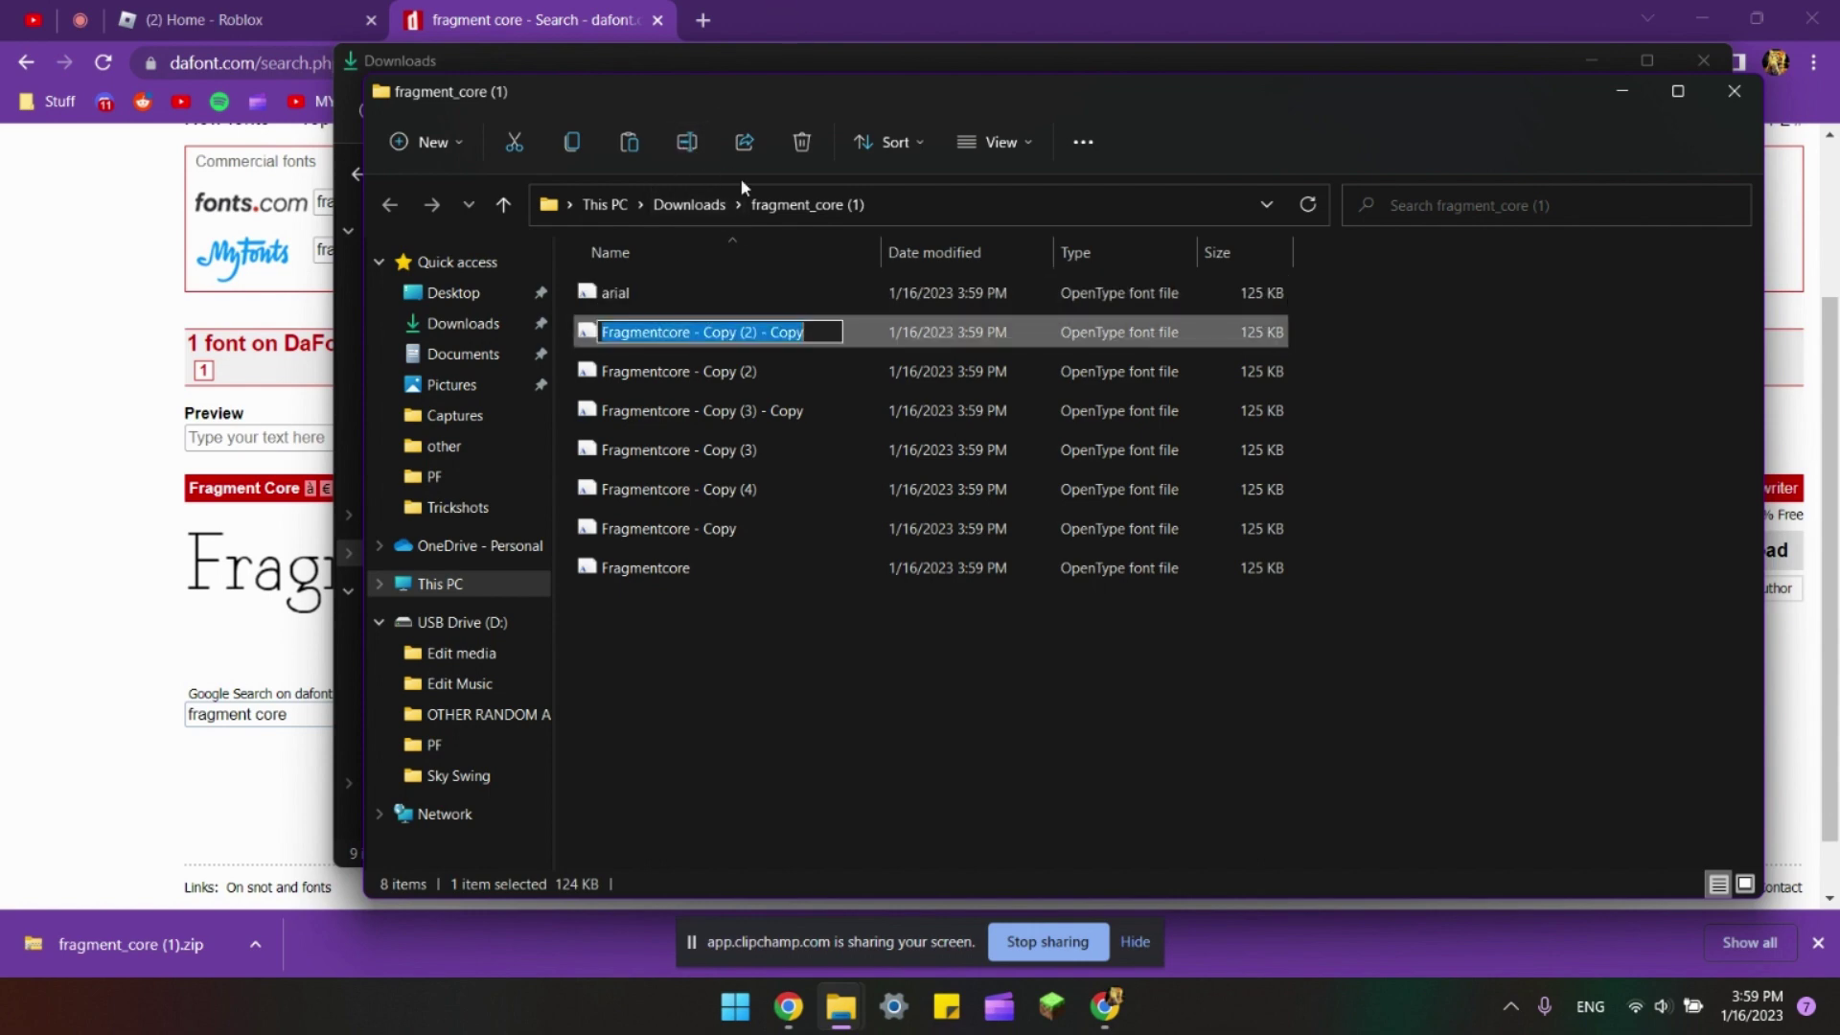
pyautogui.write('arial')
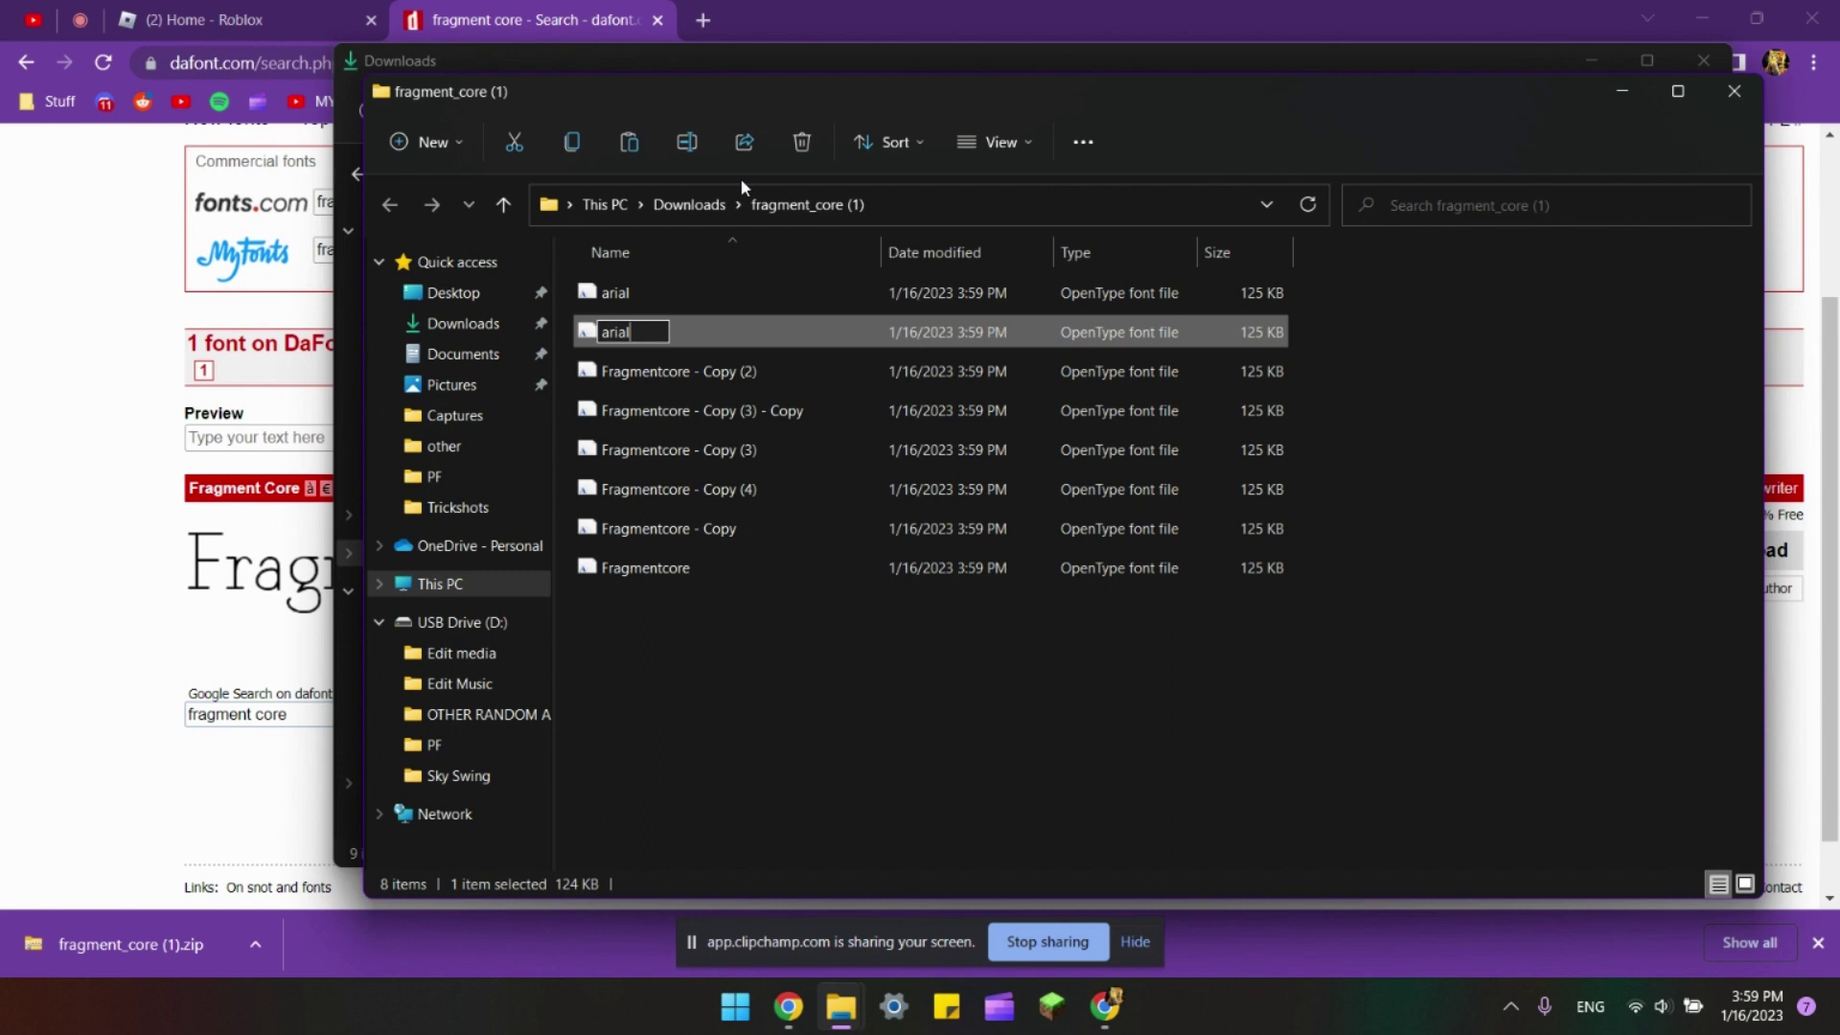
pyautogui.write('bd')
pyautogui.press('Tab')
# Rename the remaining copies SourceSansPro-Regular, -It, -Light, -Semibold, -Bold and Inconsolata-Regular.
pyautogui.write('SourceSansP')
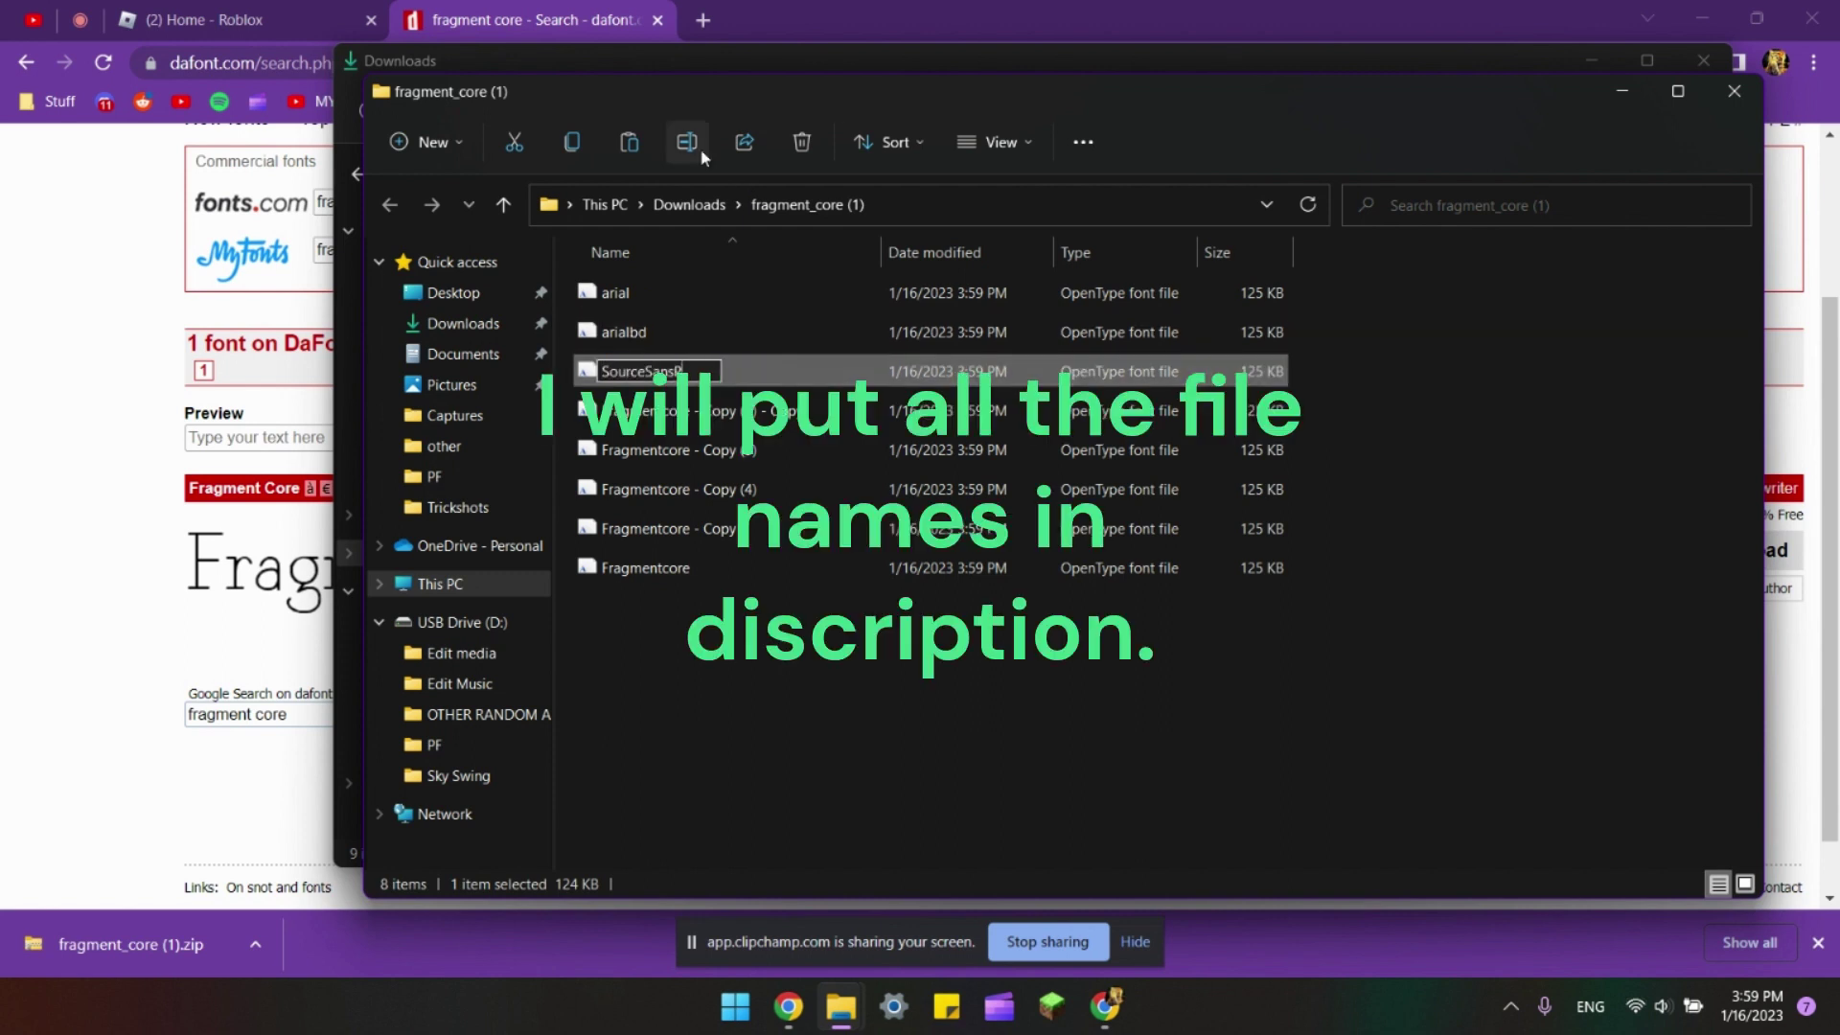
pyautogui.write('ro-Regular')
pyautogui.press('Tab')
pyautogui.write('SourceSansPro-It')
pyautogui.press('Tab')
pyautogui.write('SourceSansPro-')
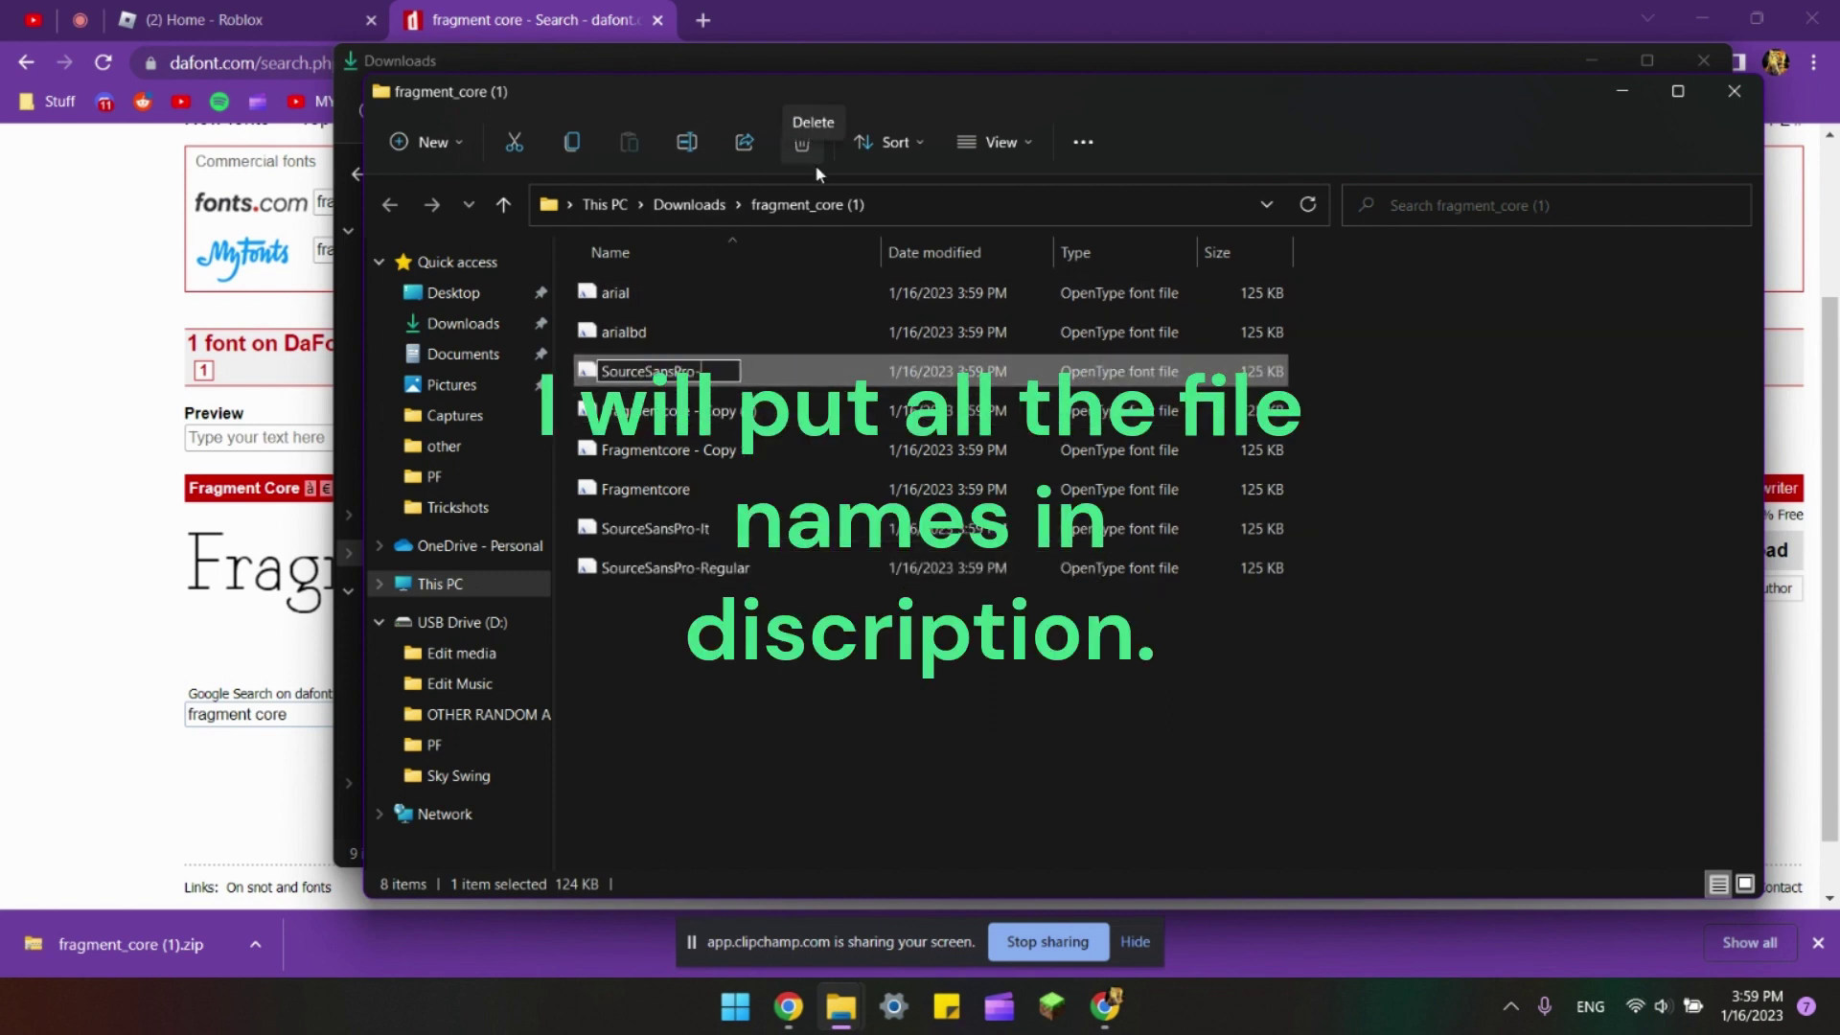
pyautogui.write('Light')
pyautogui.press('Tab')
pyautogui.write('SourceSansPro-Semibold')
pyautogui.press('Tab')
pyautogui.write('SourceSansPro-')
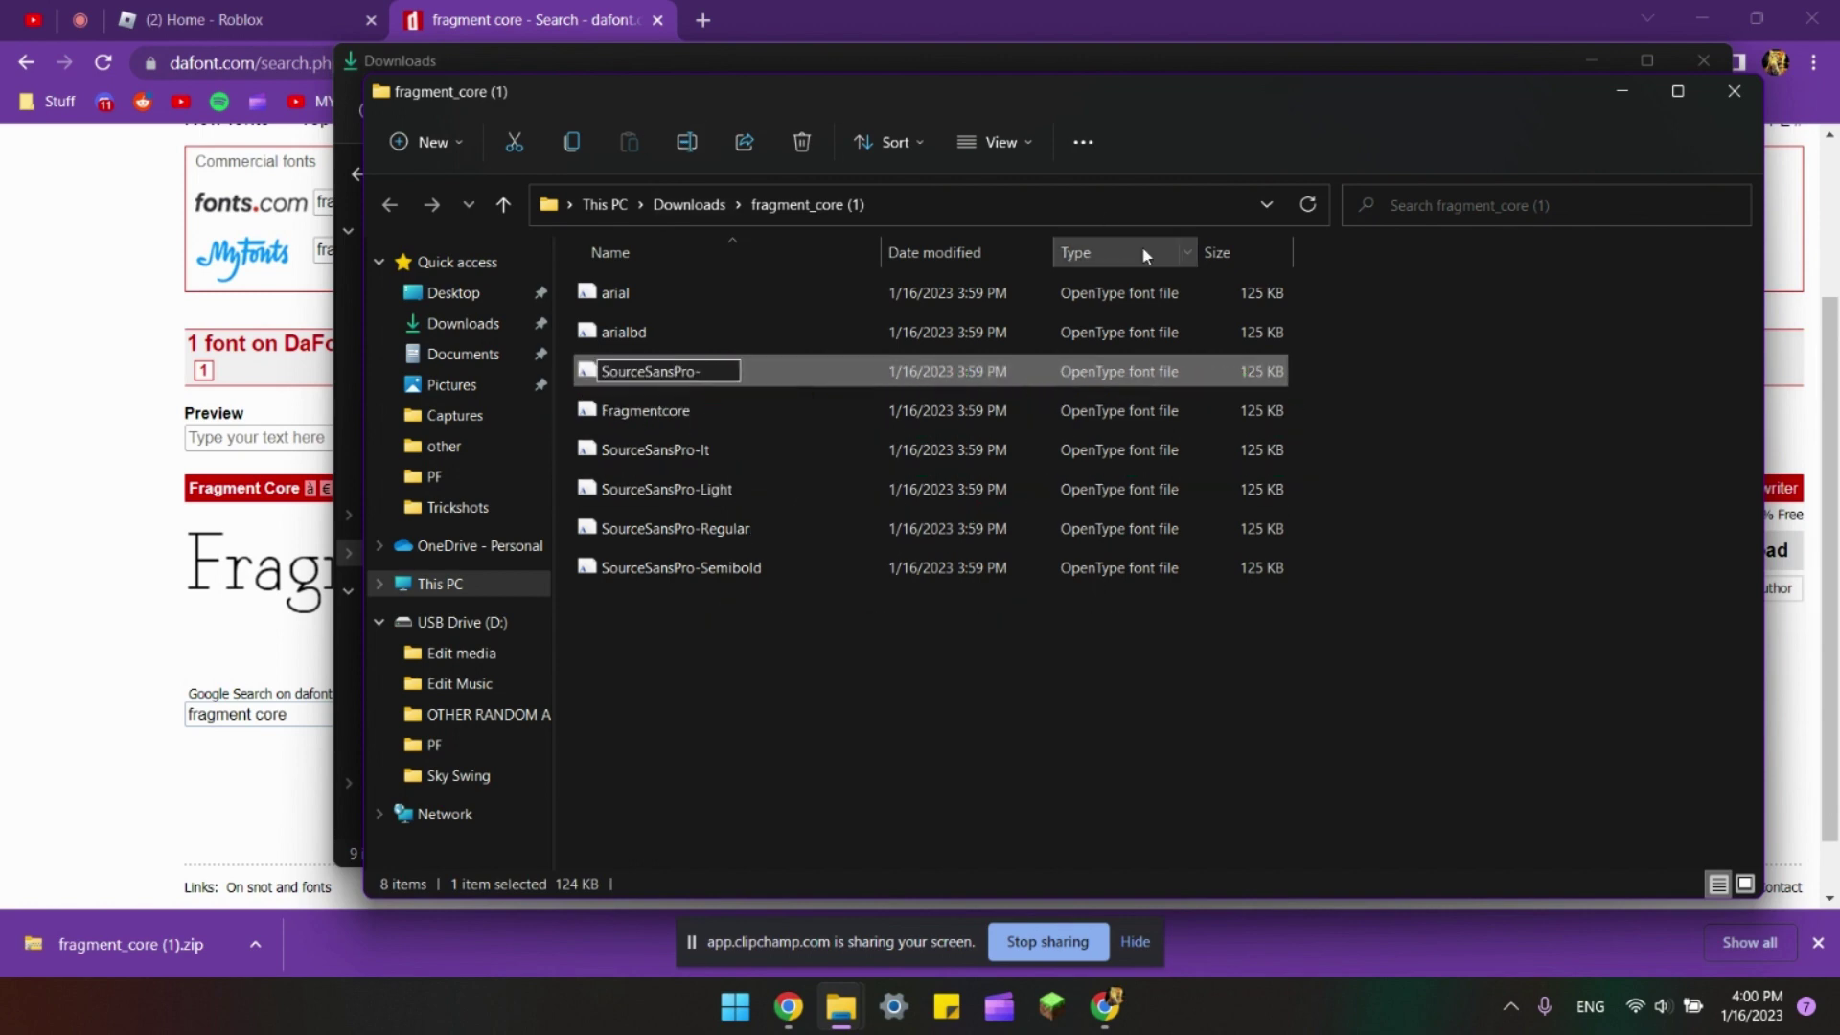
pyautogui.write('Bold')
pyautogui.press('Tab')
pyautogui.write('Inconsolata-Regular')
pyautogui.press('Return')
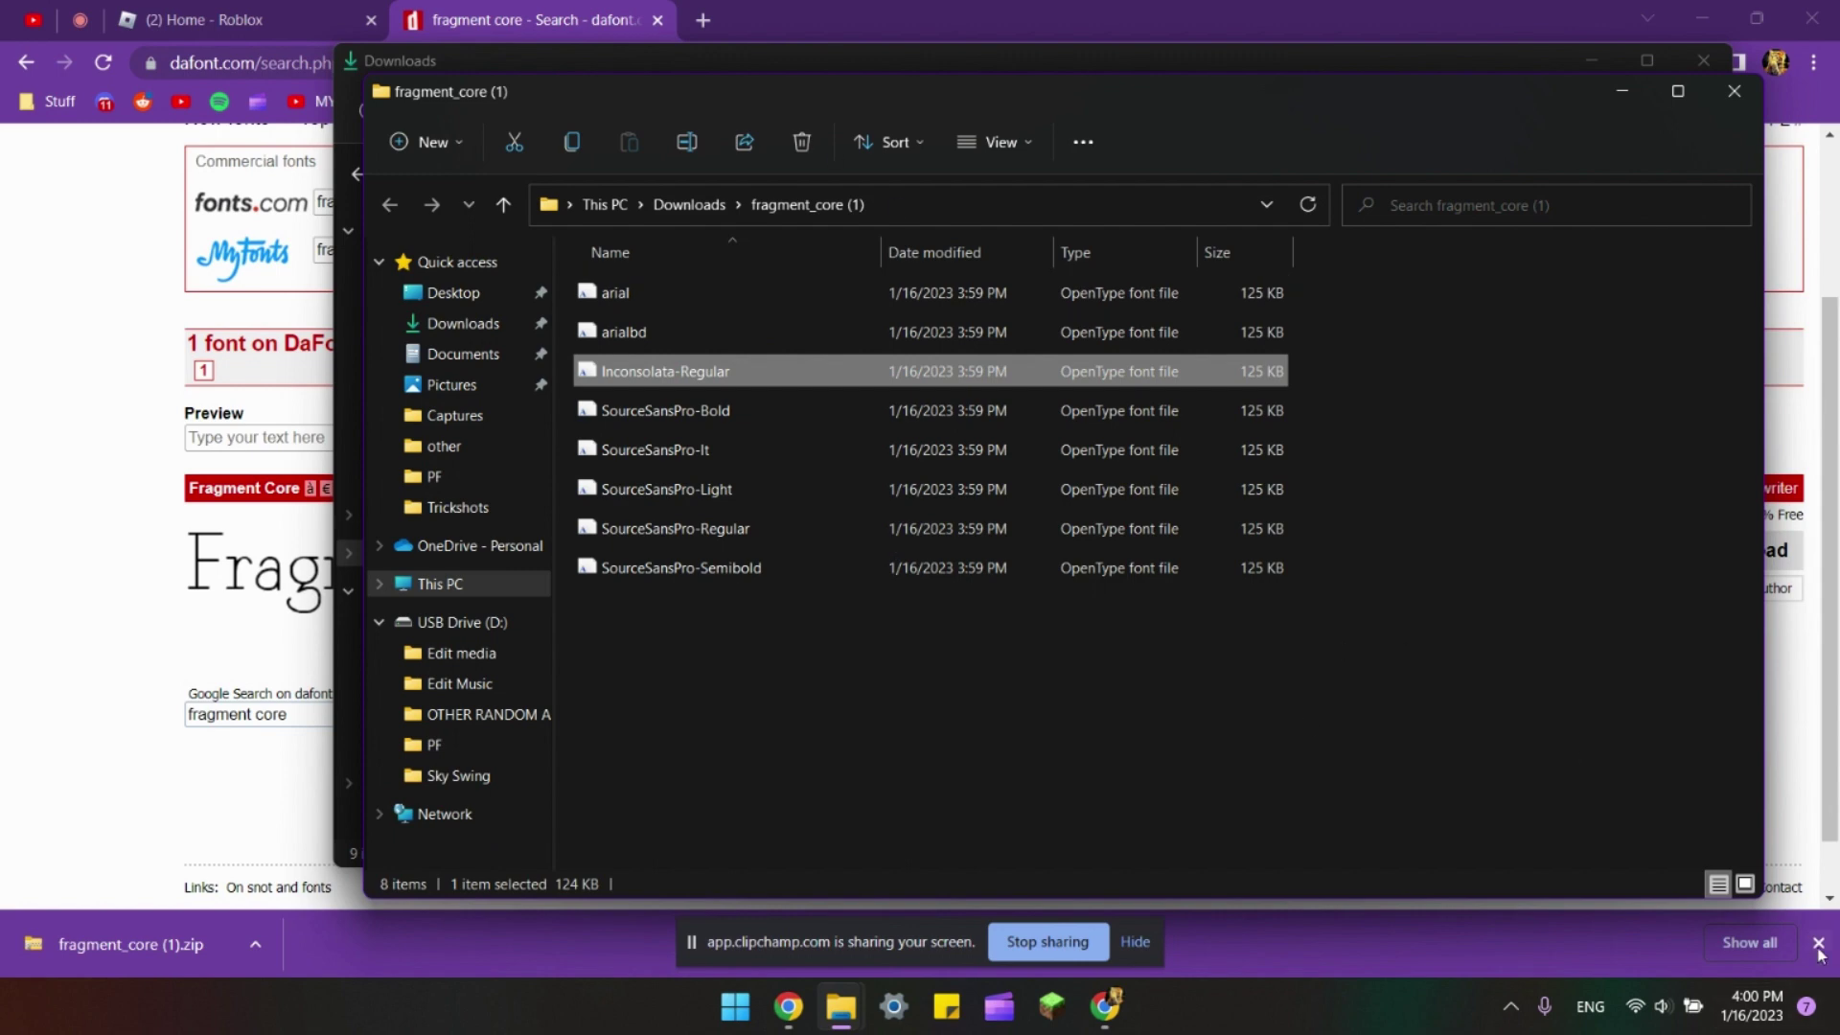
# Bring the fragment_core (1) folder back up and select its renamed font files.
pyautogui.click(842, 1008)
pyautogui.moveTo(841, 1011)
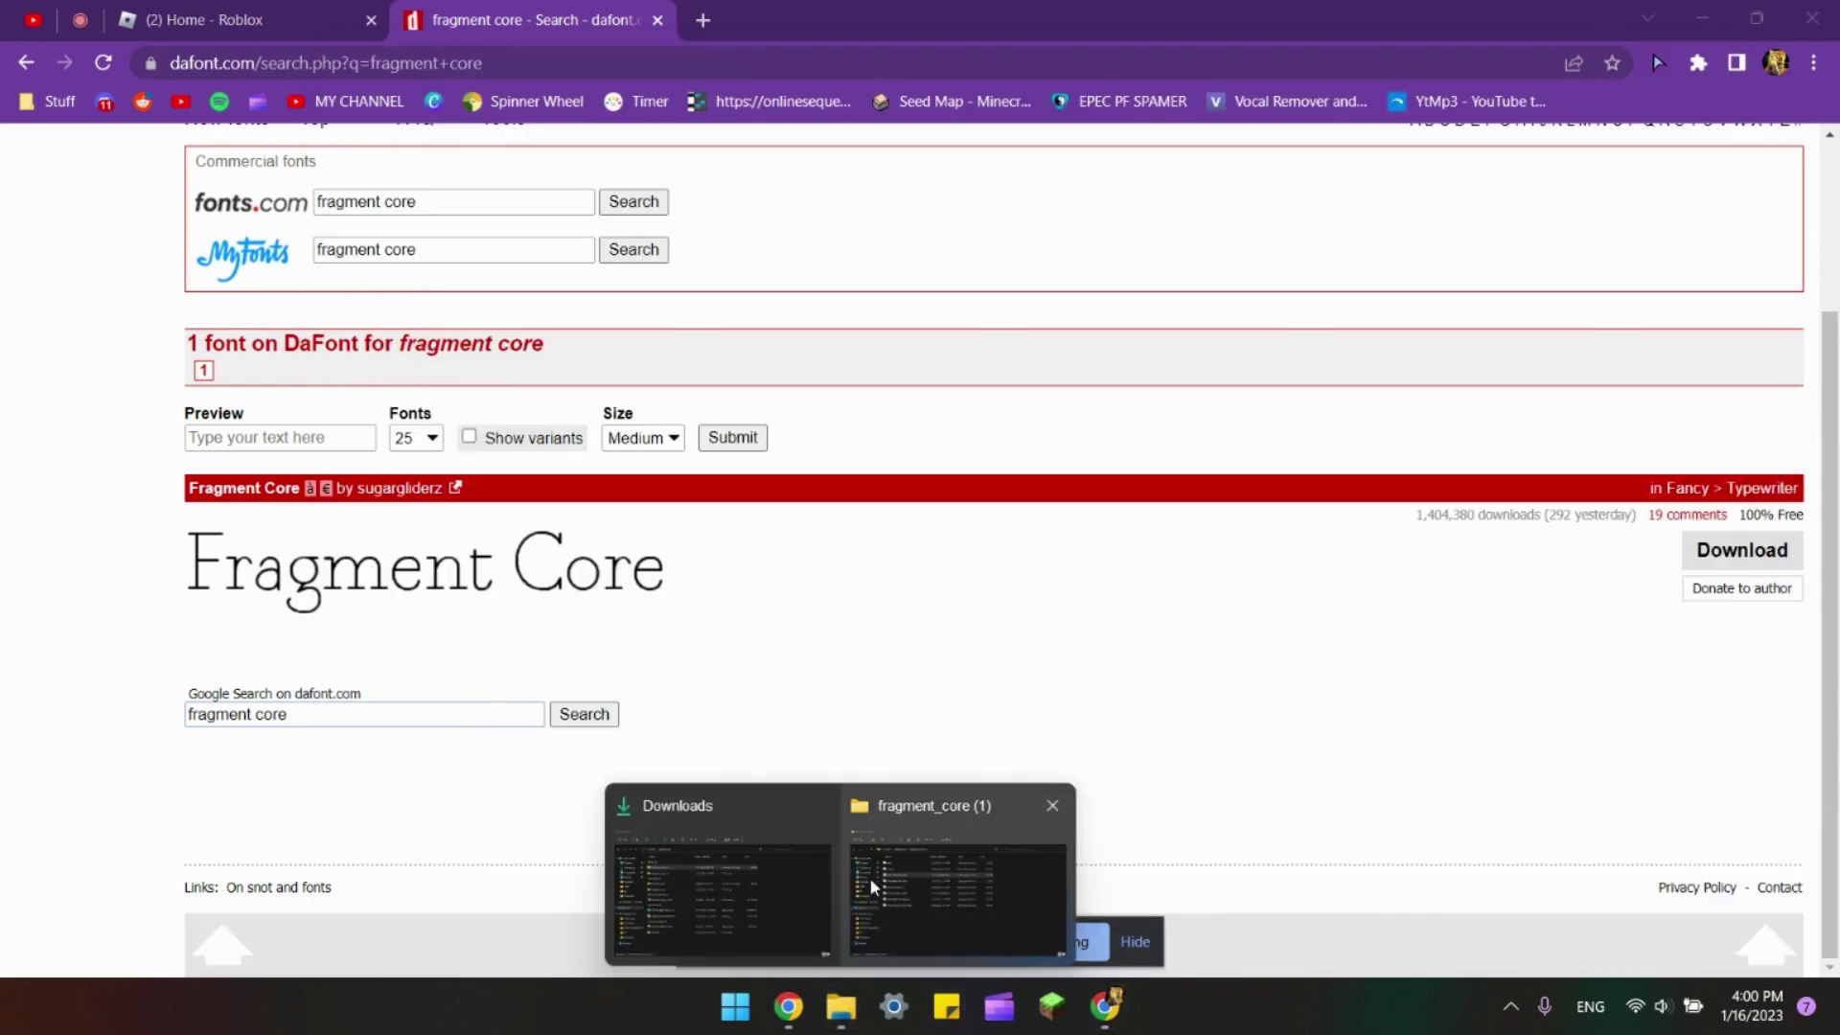
pyautogui.click(866, 875)
pyautogui.moveTo(875, 757); pyautogui.dragTo(922, 352)
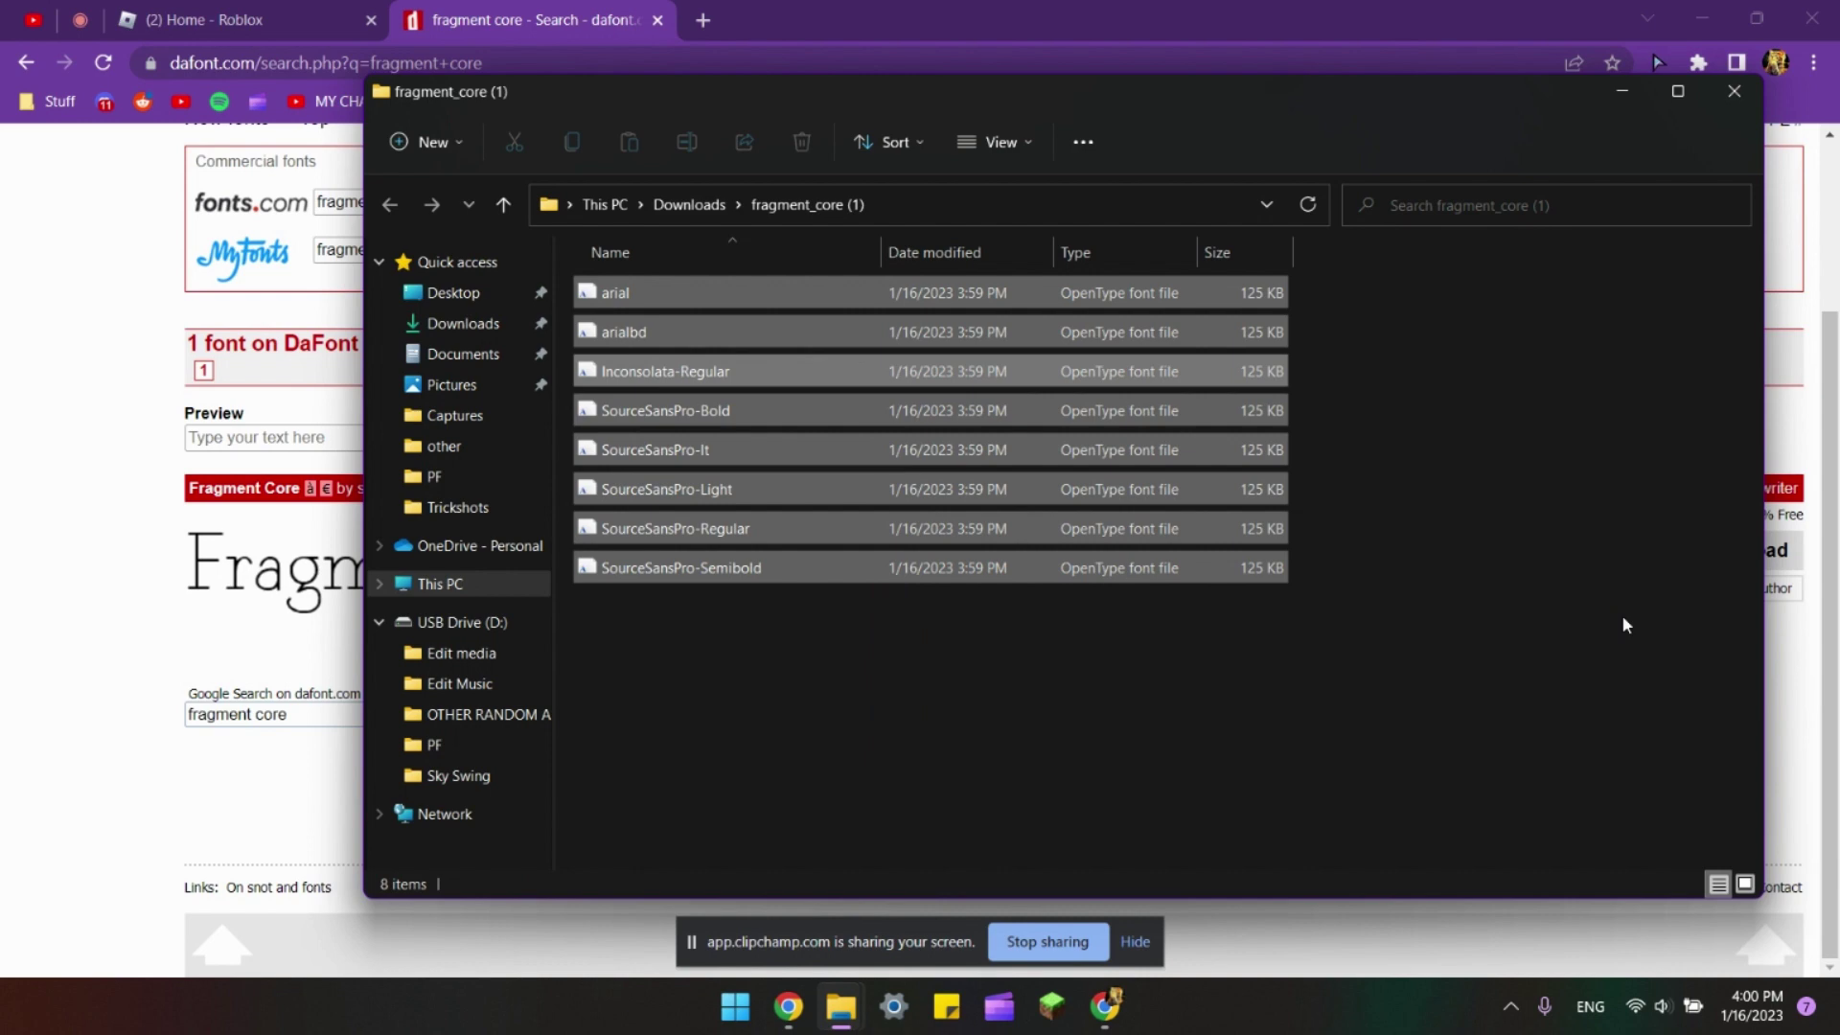
pyautogui.click(1493, 526)
# Find Roblox Player from Start, go to its install folder, and open content\fonts.
pyautogui.moveTo(824, 1008)
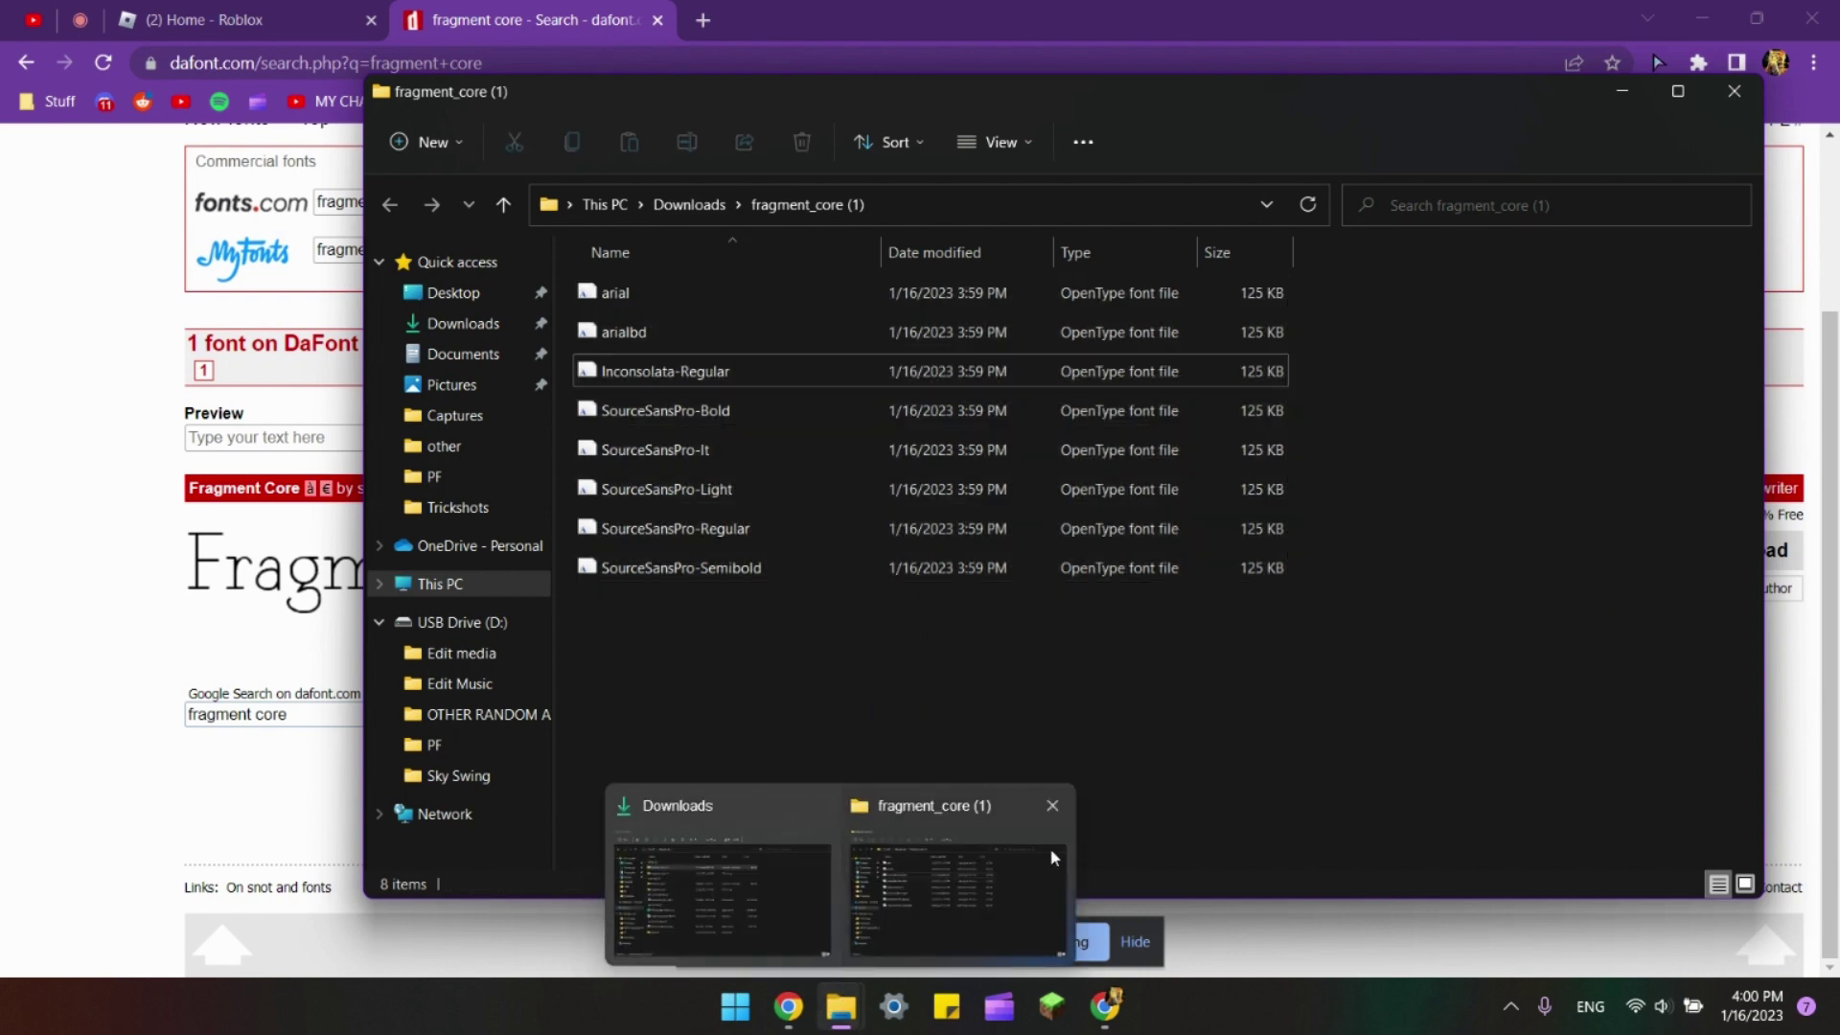
pyautogui.press('super')
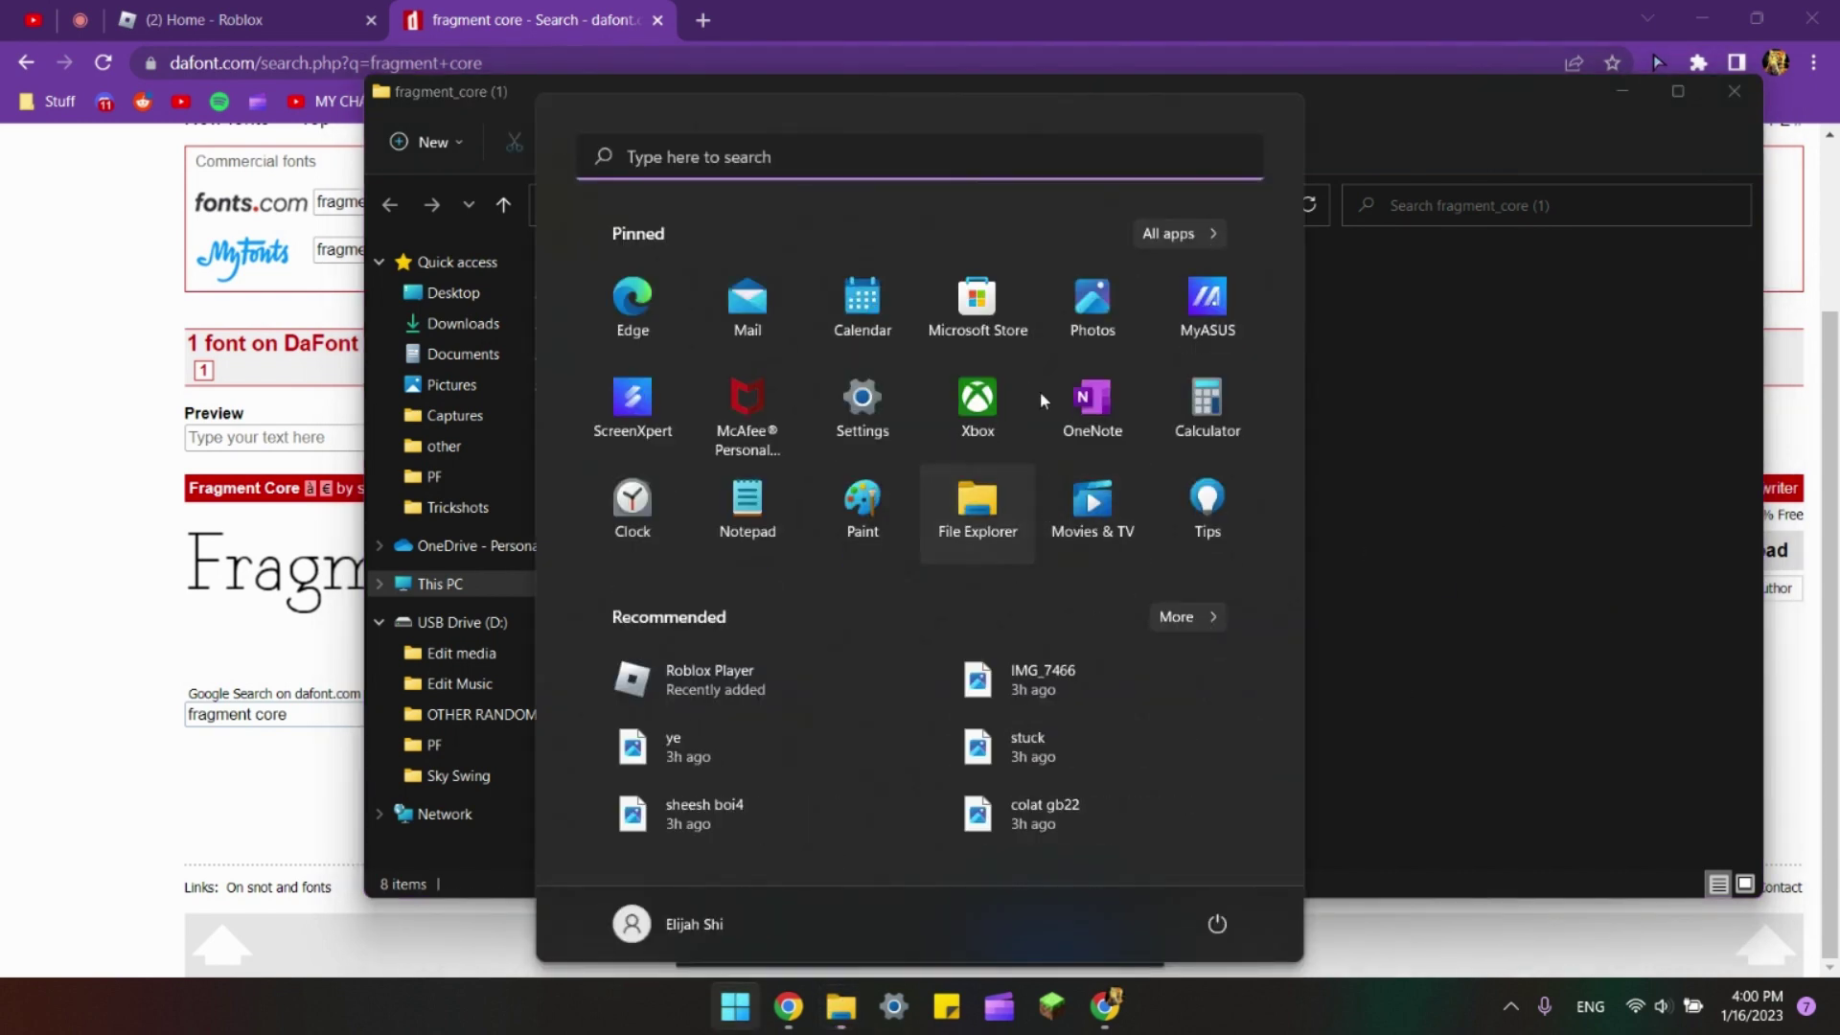
pyautogui.write('roblox ')
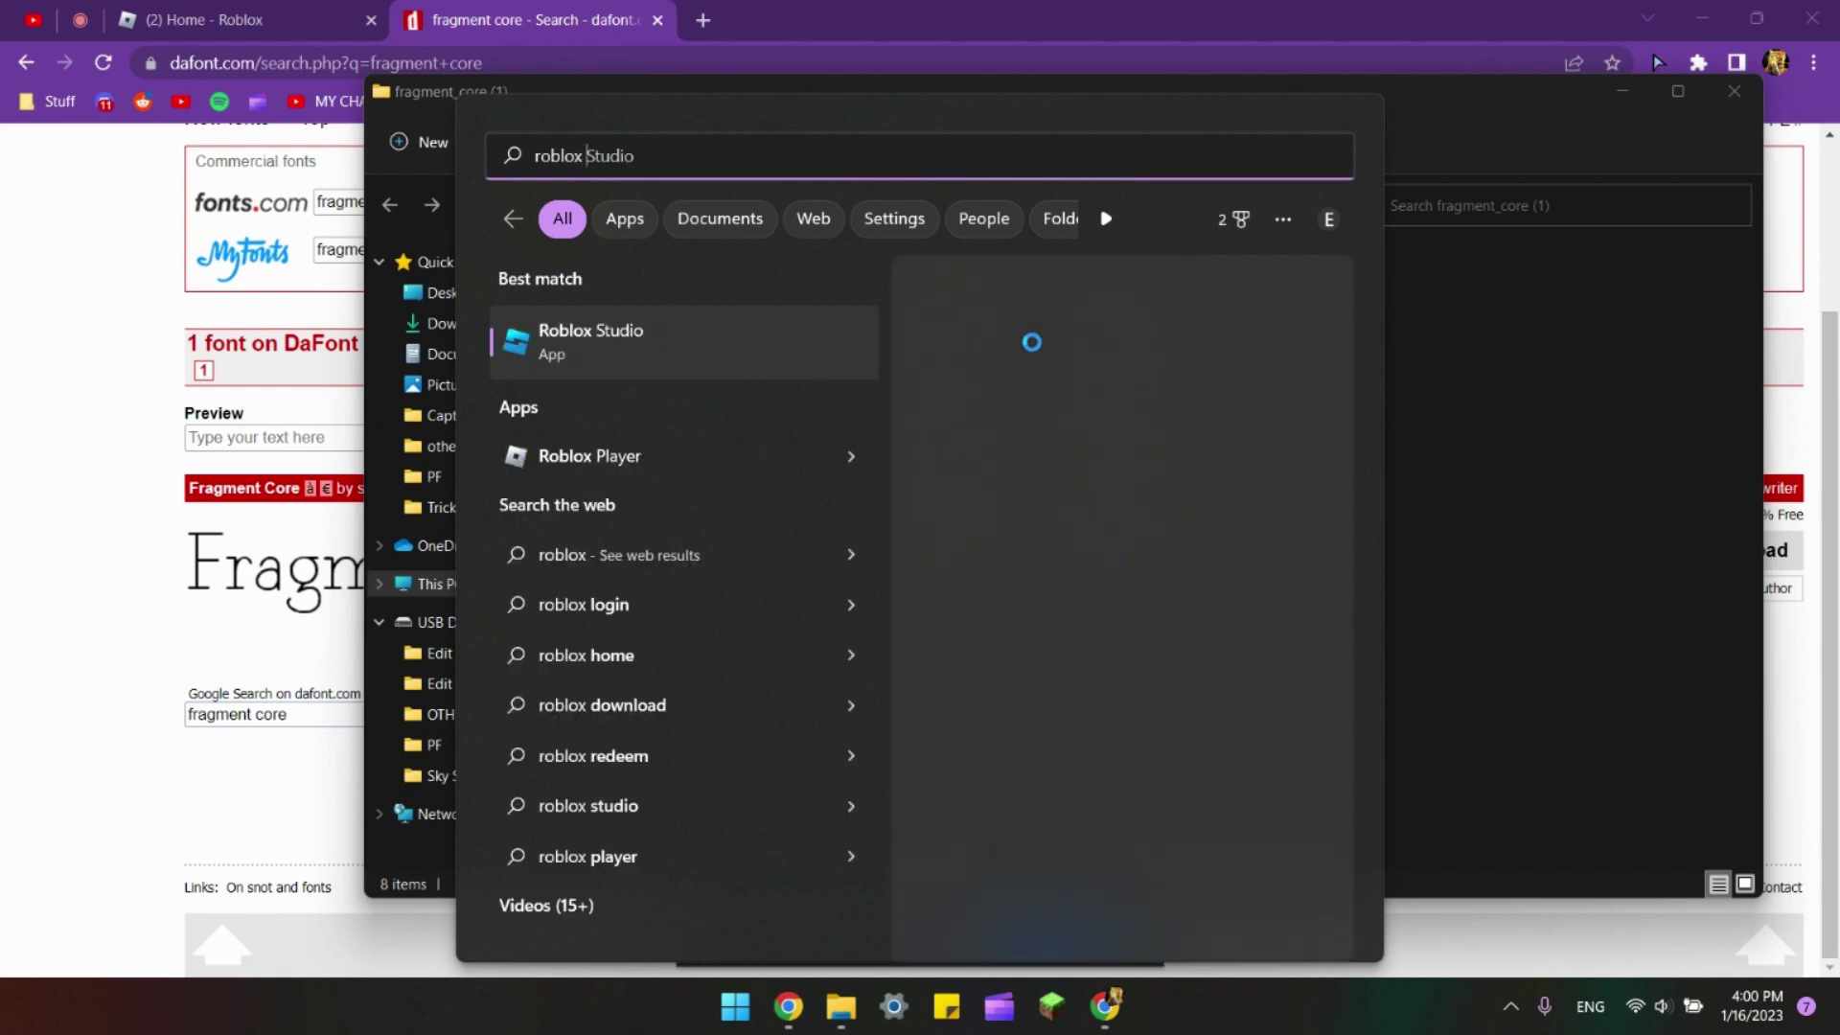
pyautogui.write('player')
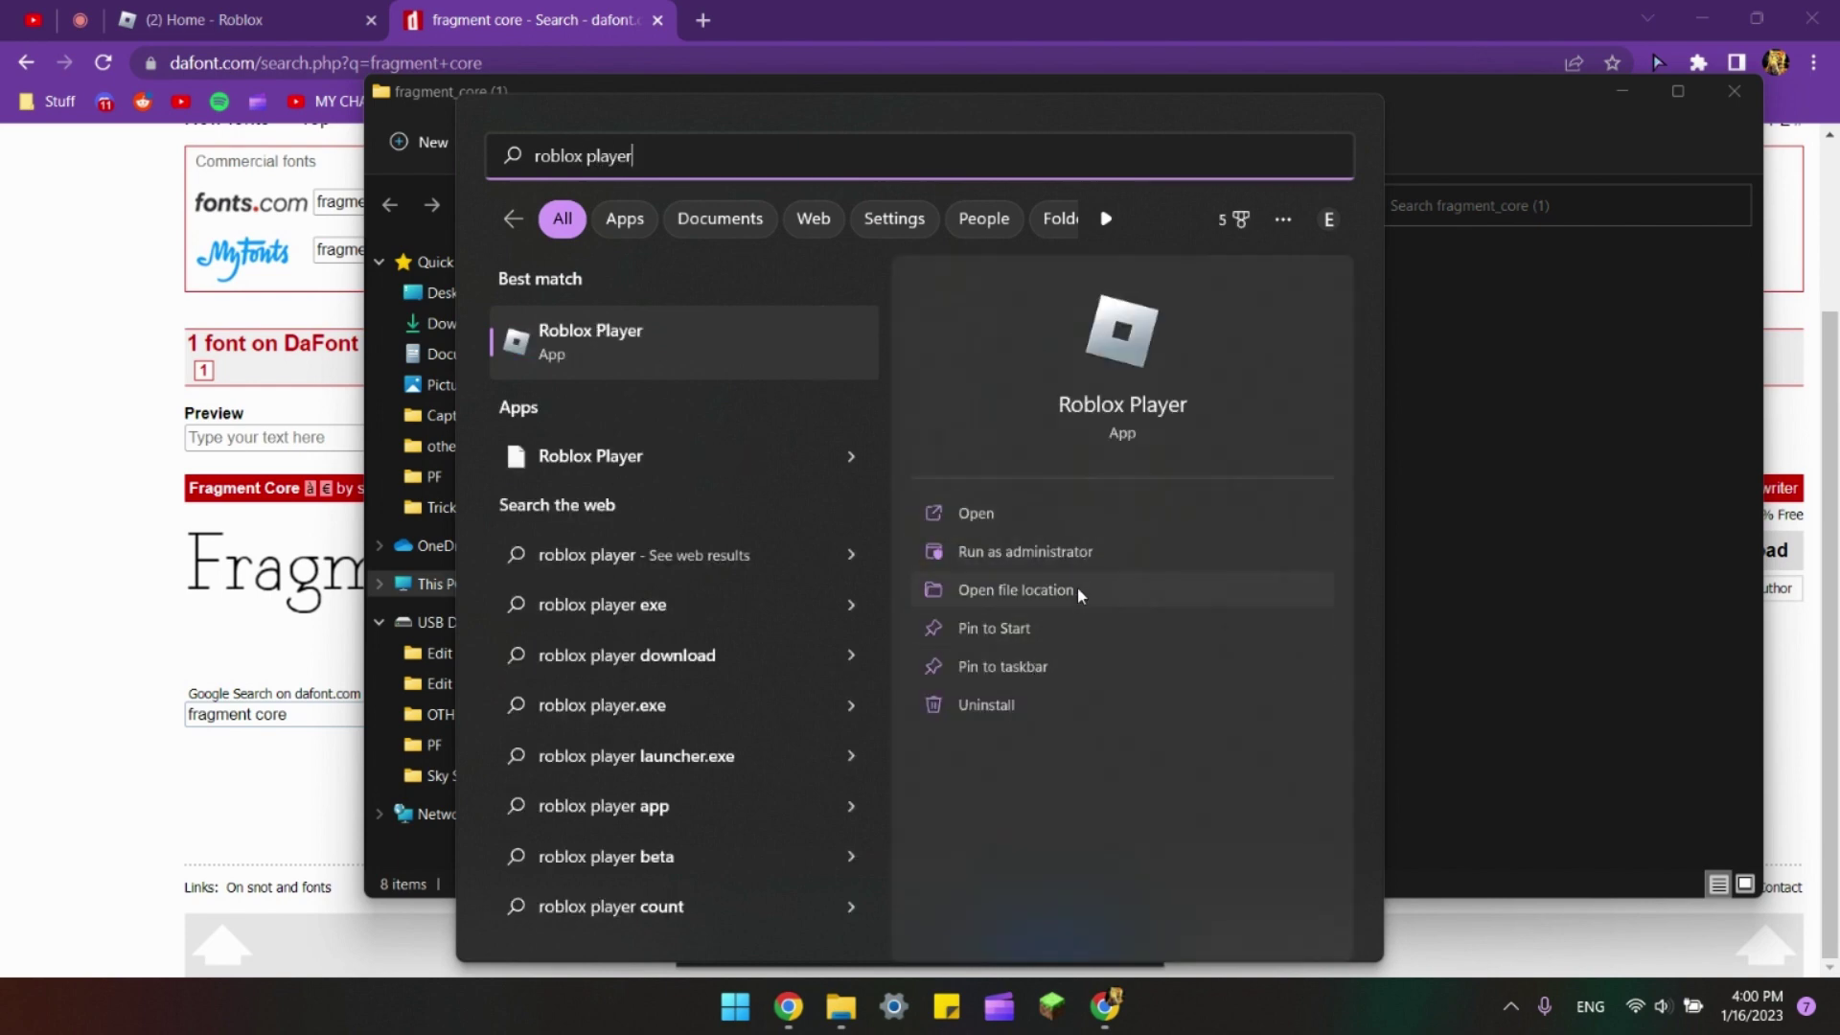
pyautogui.click(1077, 588)
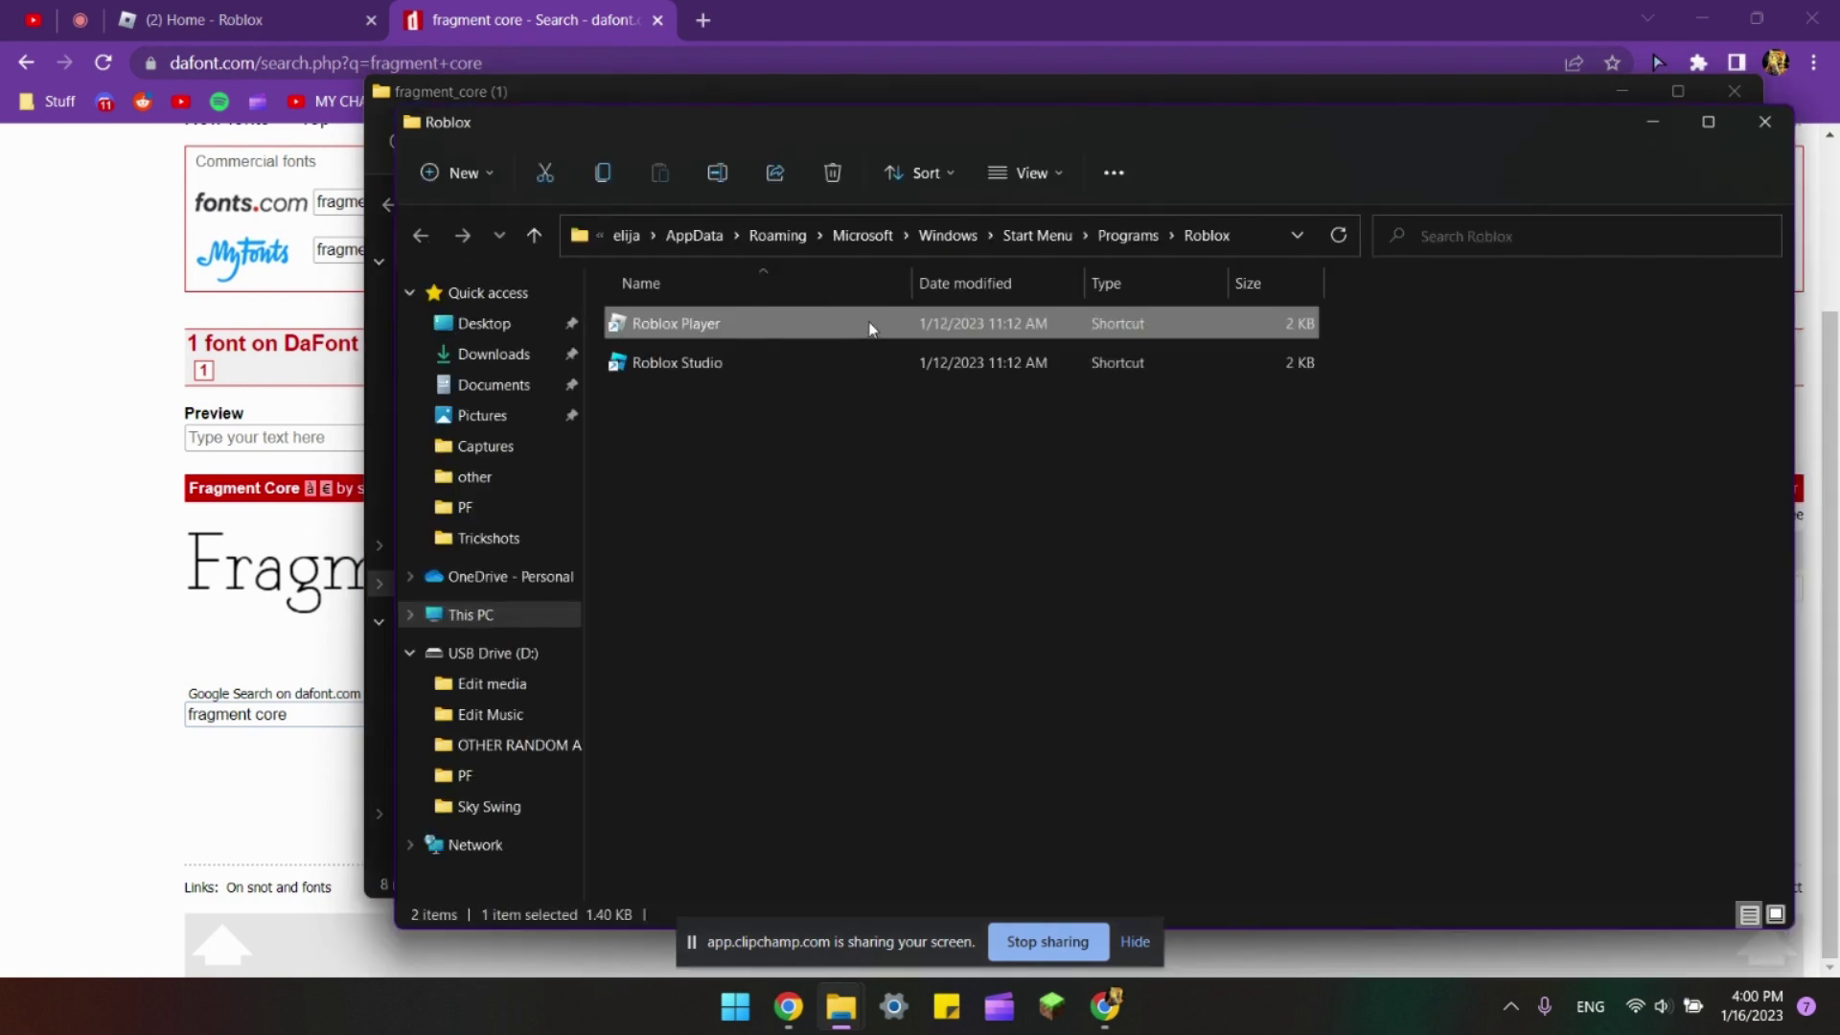
pyautogui.rightClick(869, 328)
pyautogui.click(1001, 478)
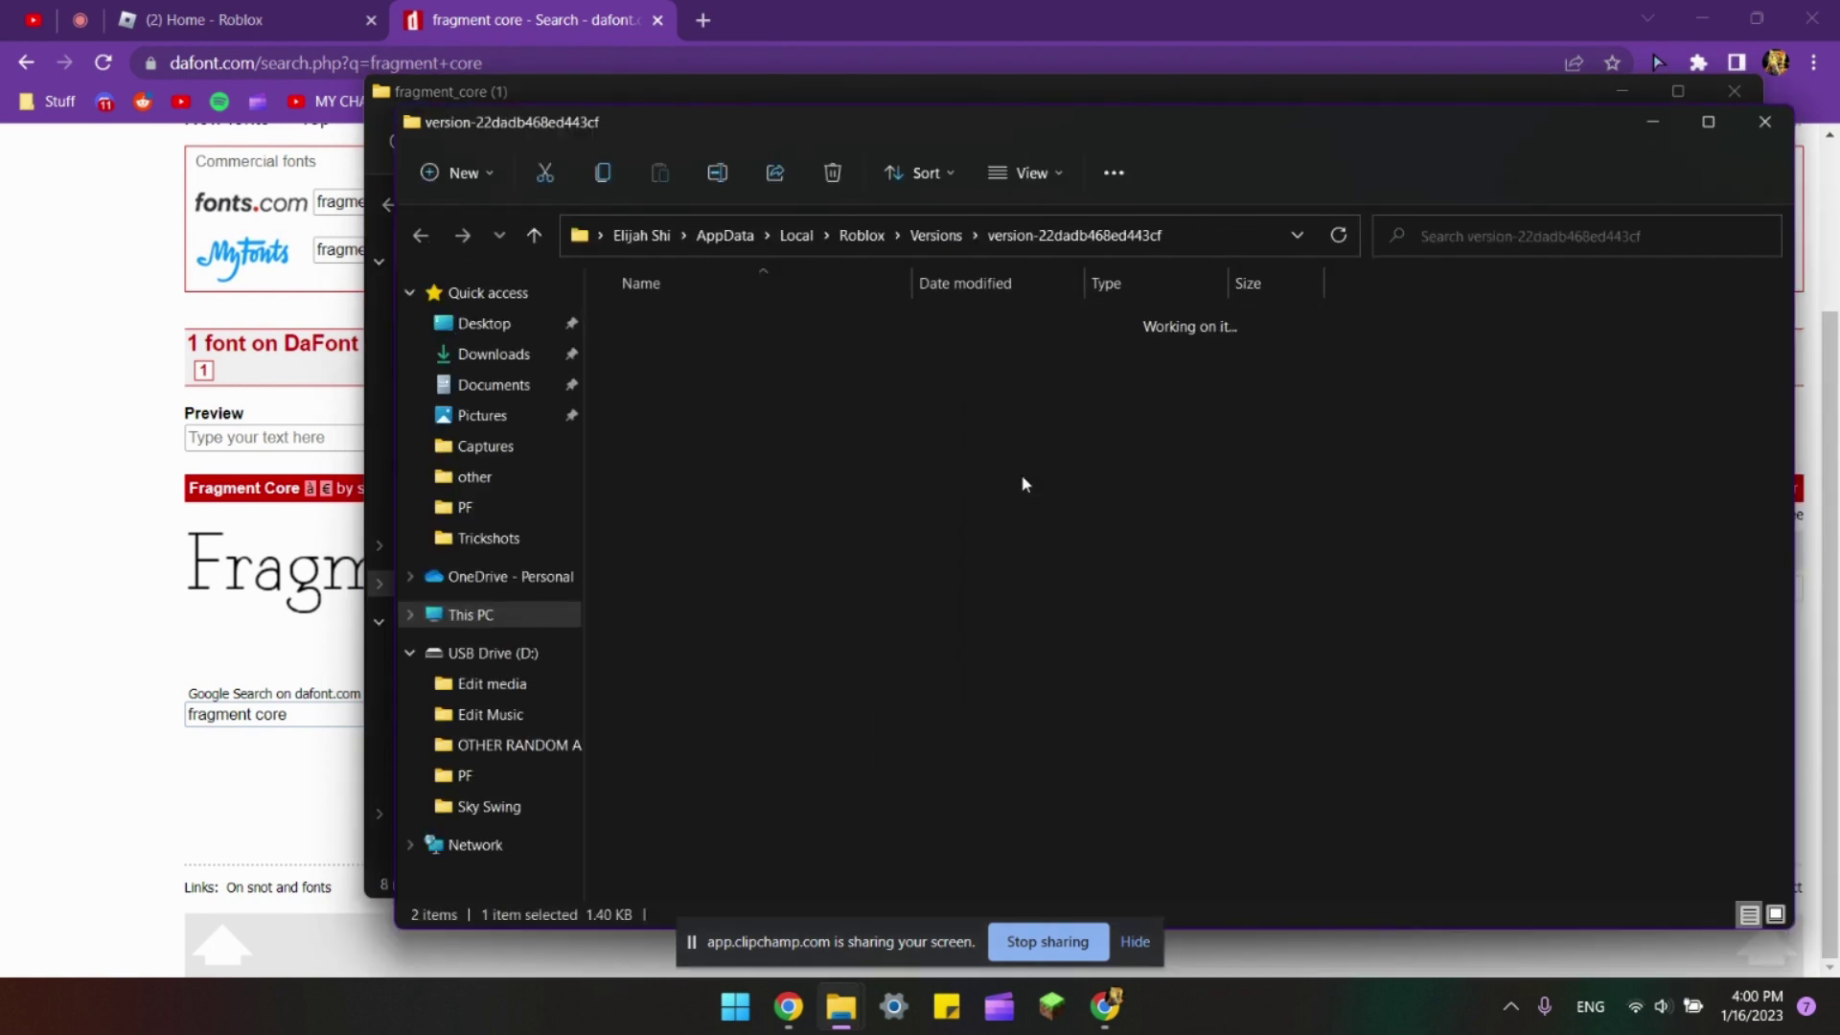
pyautogui.doubleClick(760, 320)
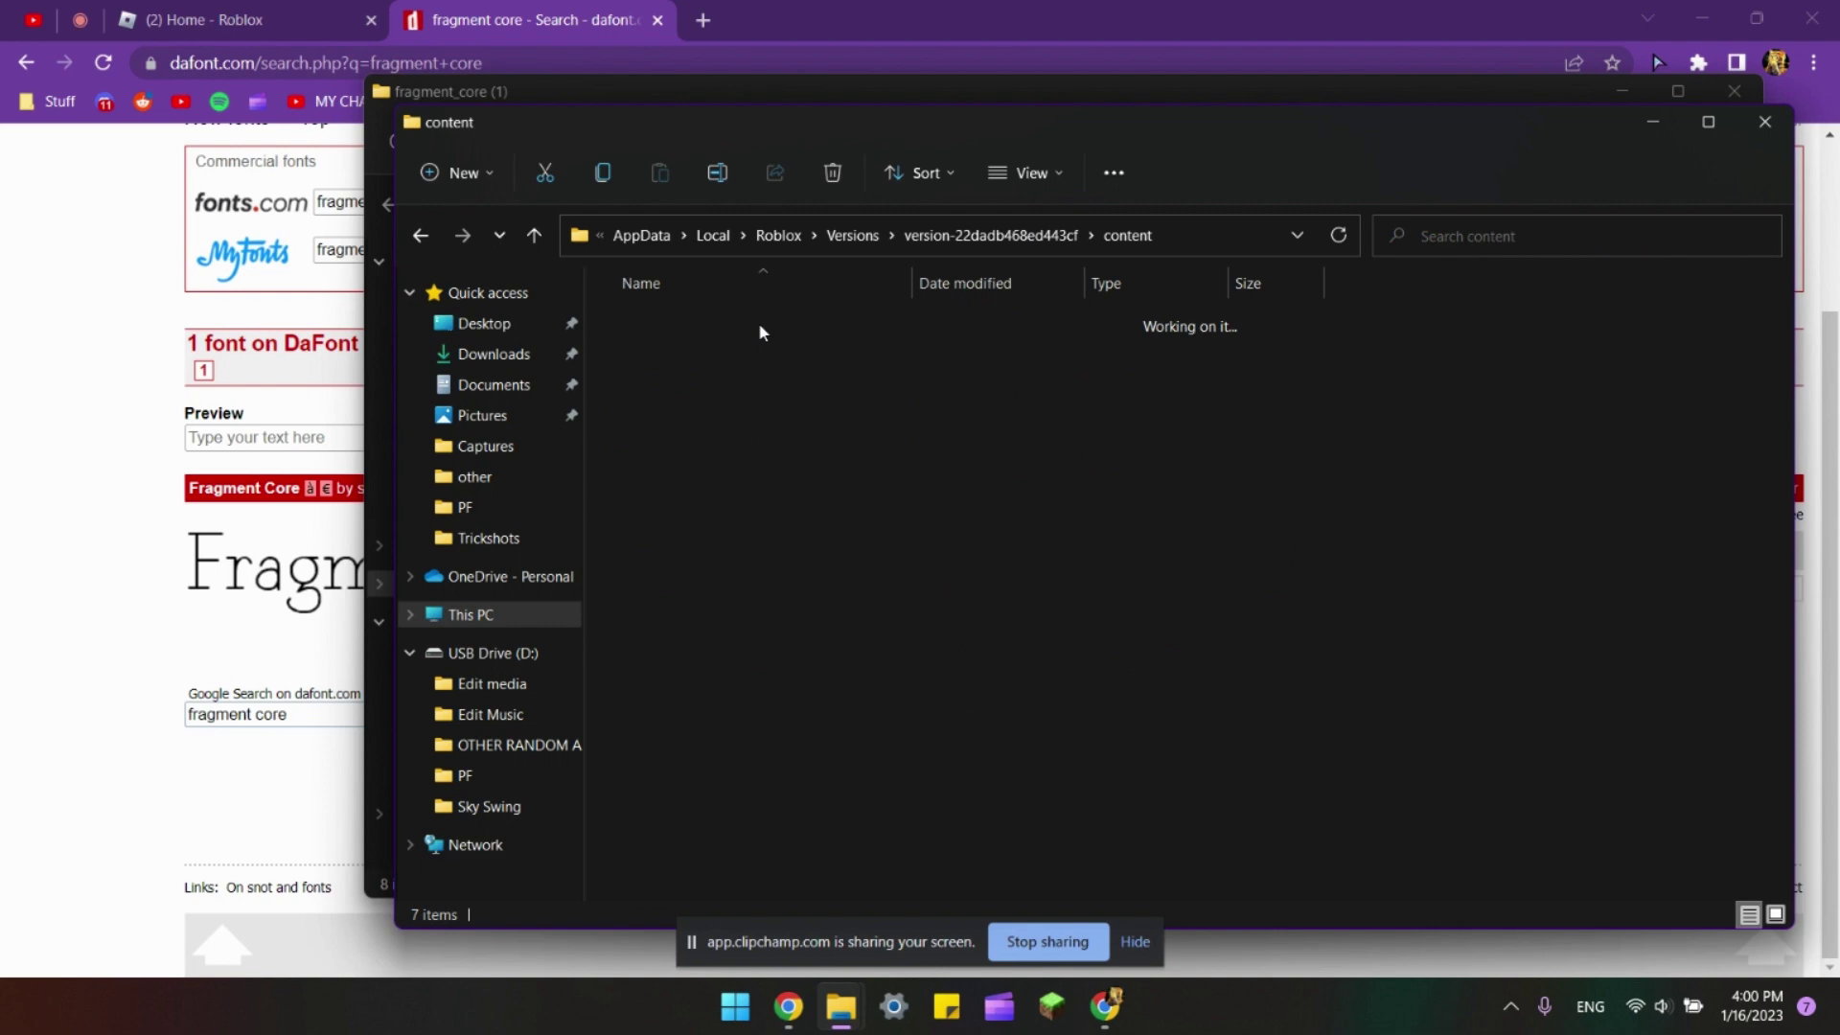
pyautogui.doubleClick(709, 399)
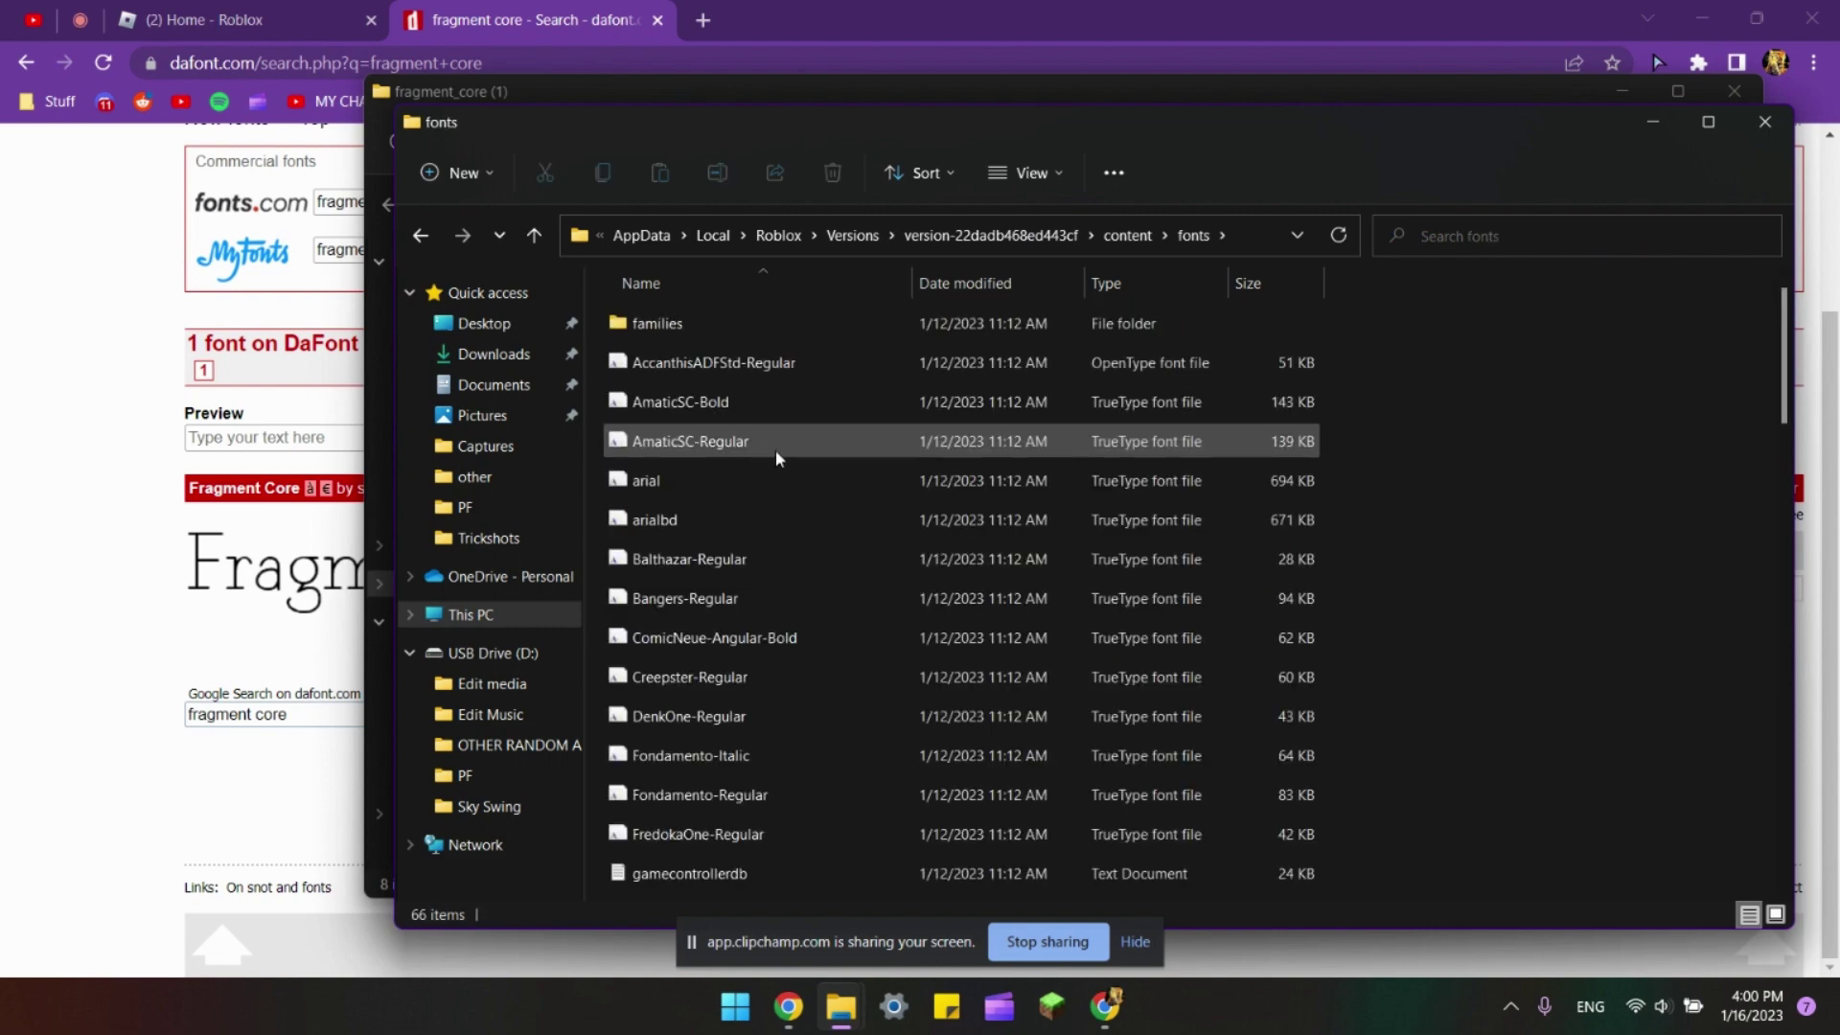
pyautogui.moveTo(949, 125); pyautogui.dragTo(457, 173)
# Drag the eight renamed font files into Roblox's fonts folder and reposition that window.
pyautogui.click(772, 90)
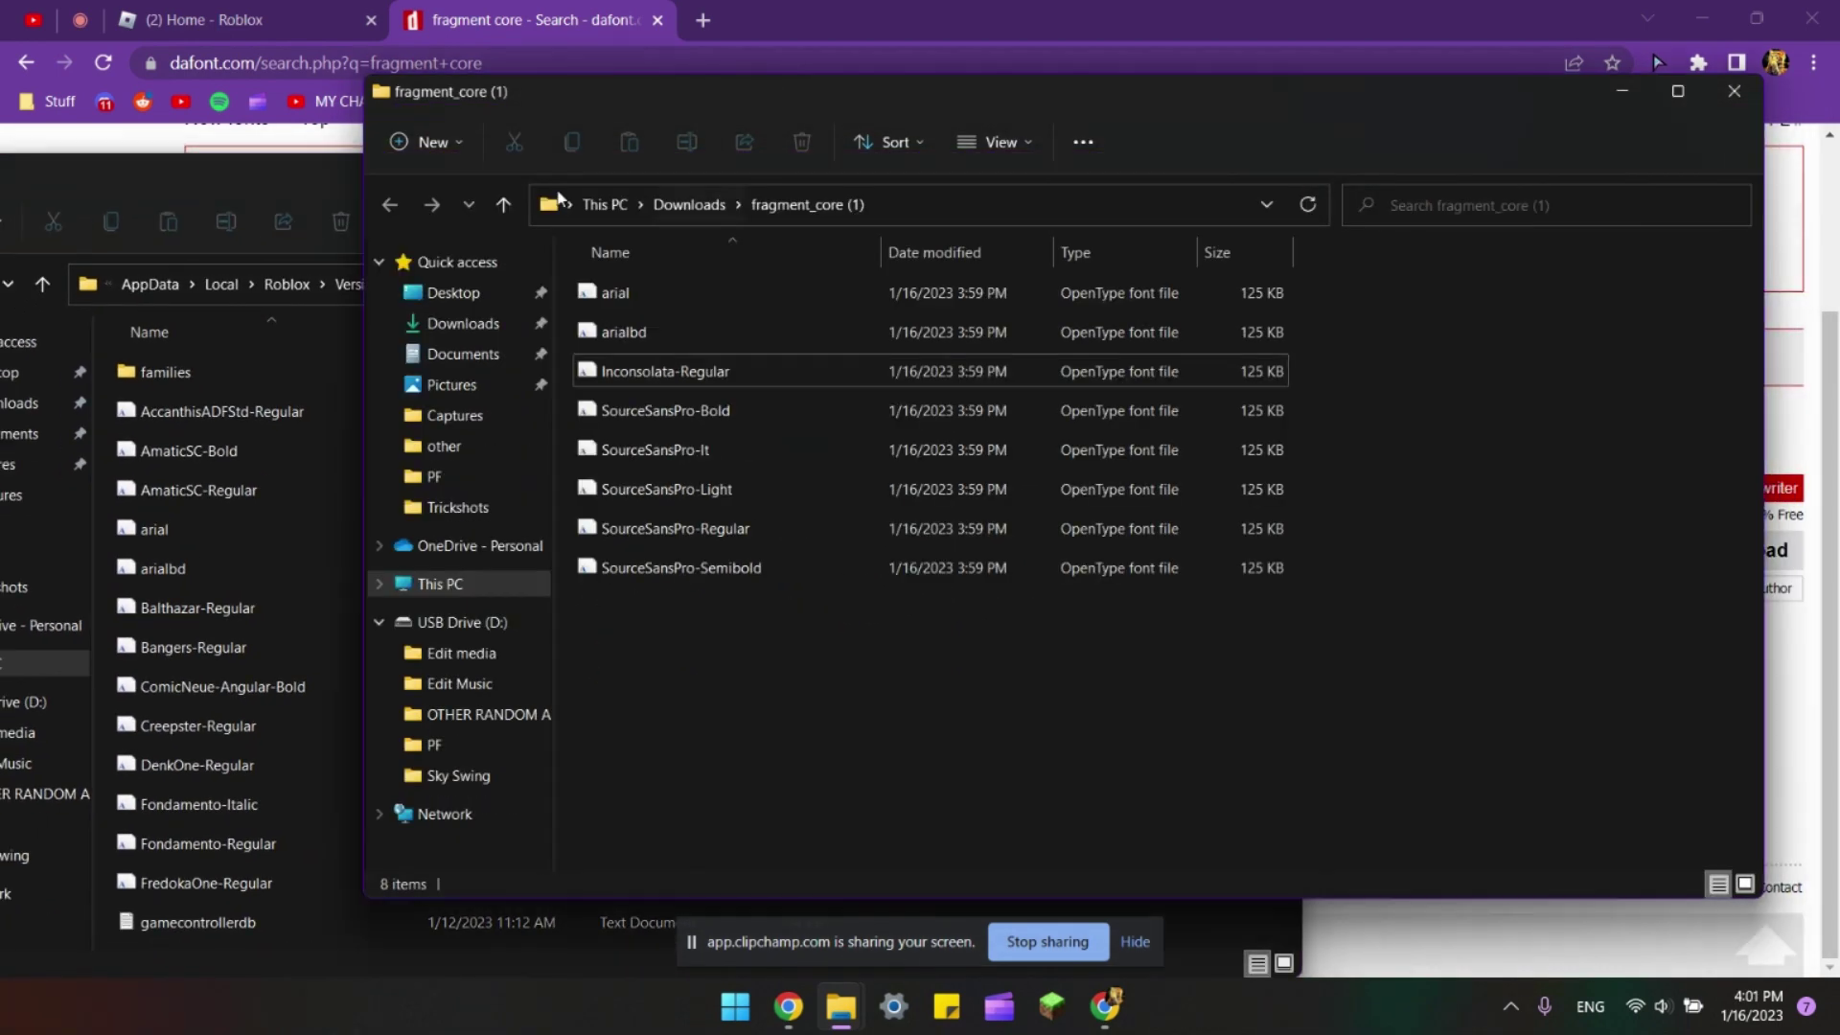
pyautogui.moveTo(912, 692); pyautogui.dragTo(226, 439)
pyautogui.moveTo(841, 1006)
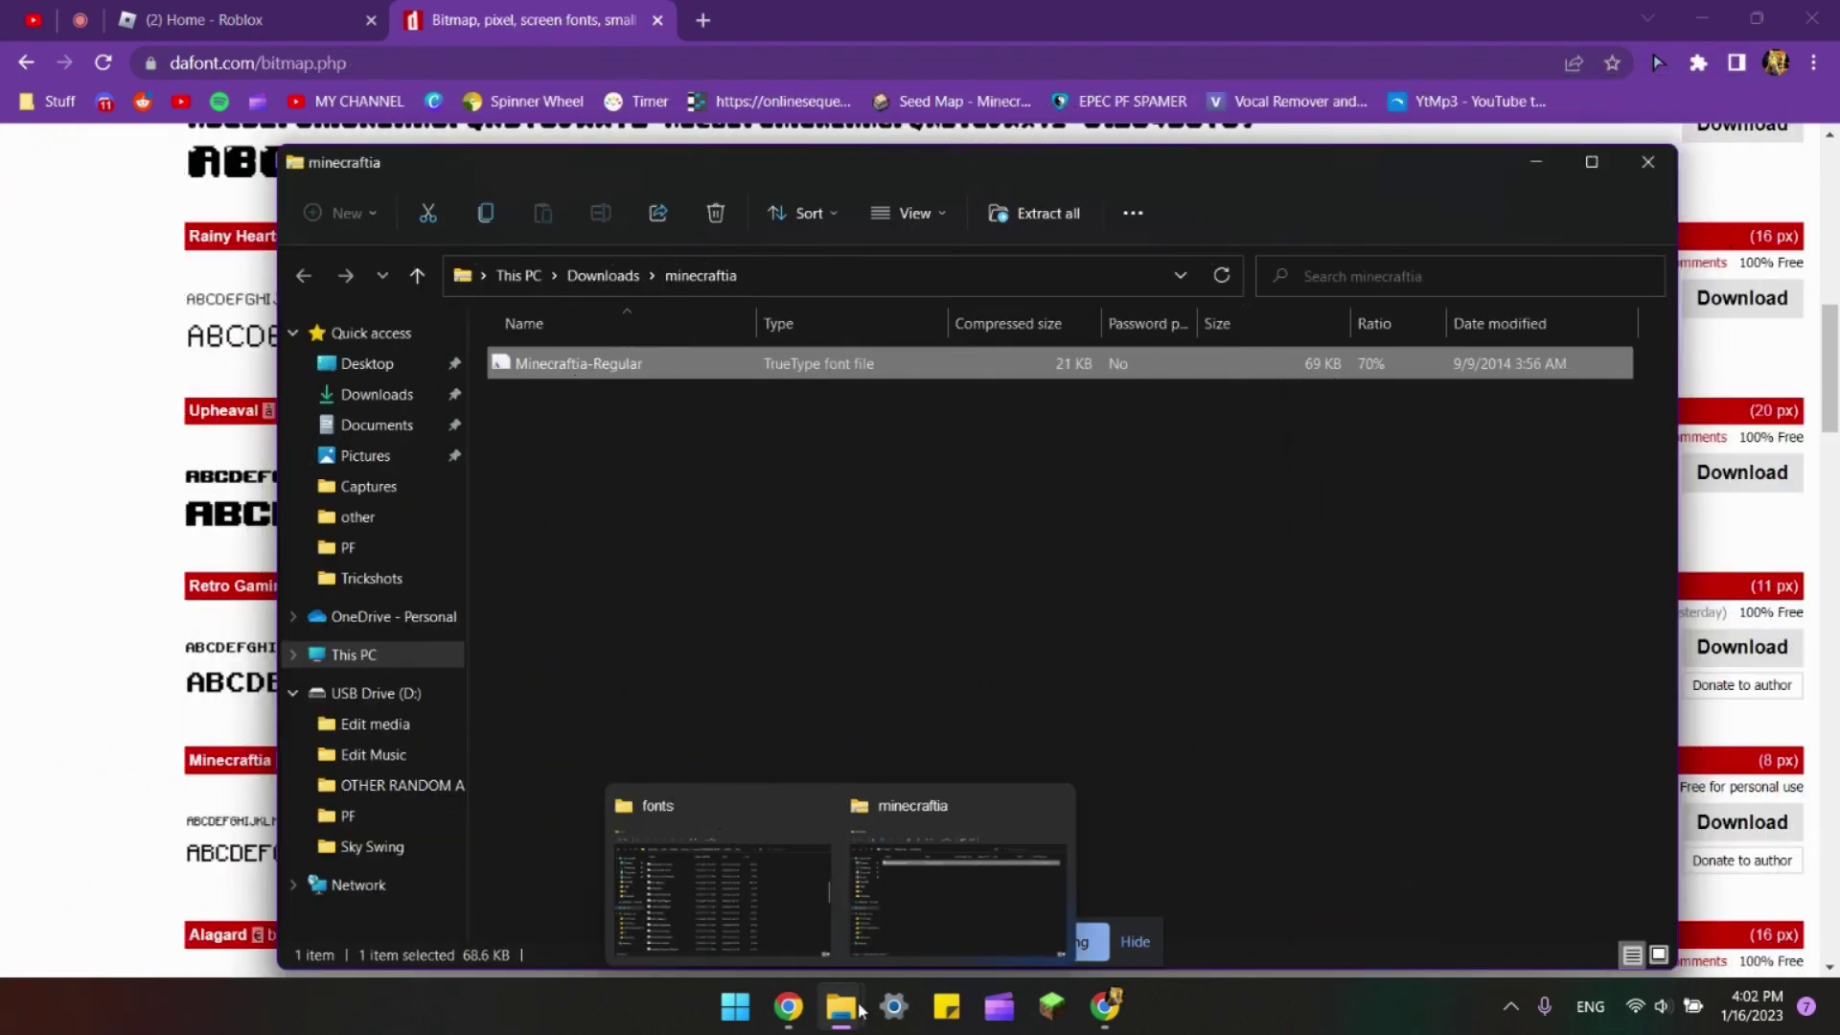
pyautogui.click(786, 937)
pyautogui.moveTo(809, 124); pyautogui.dragTo(1055, 428)
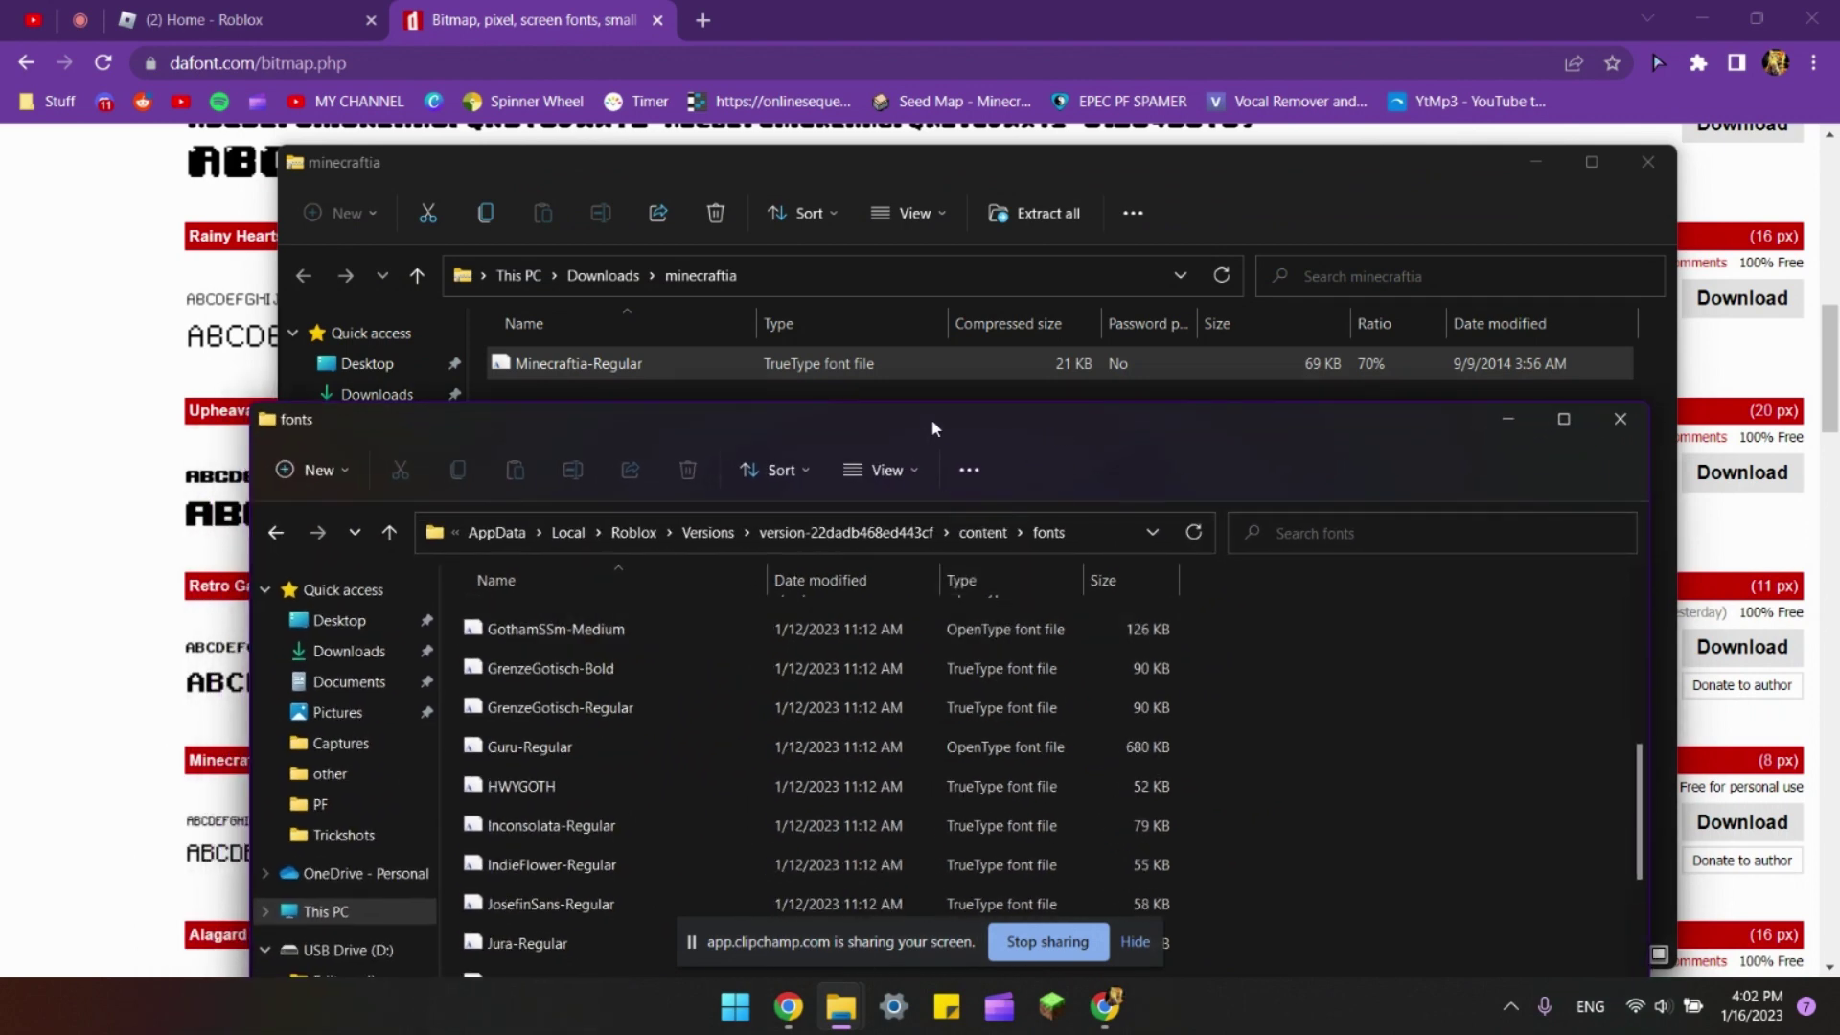
# Select the Minecraftia-Regular font file in the minecraftia folder.
pyautogui.click(781, 377)
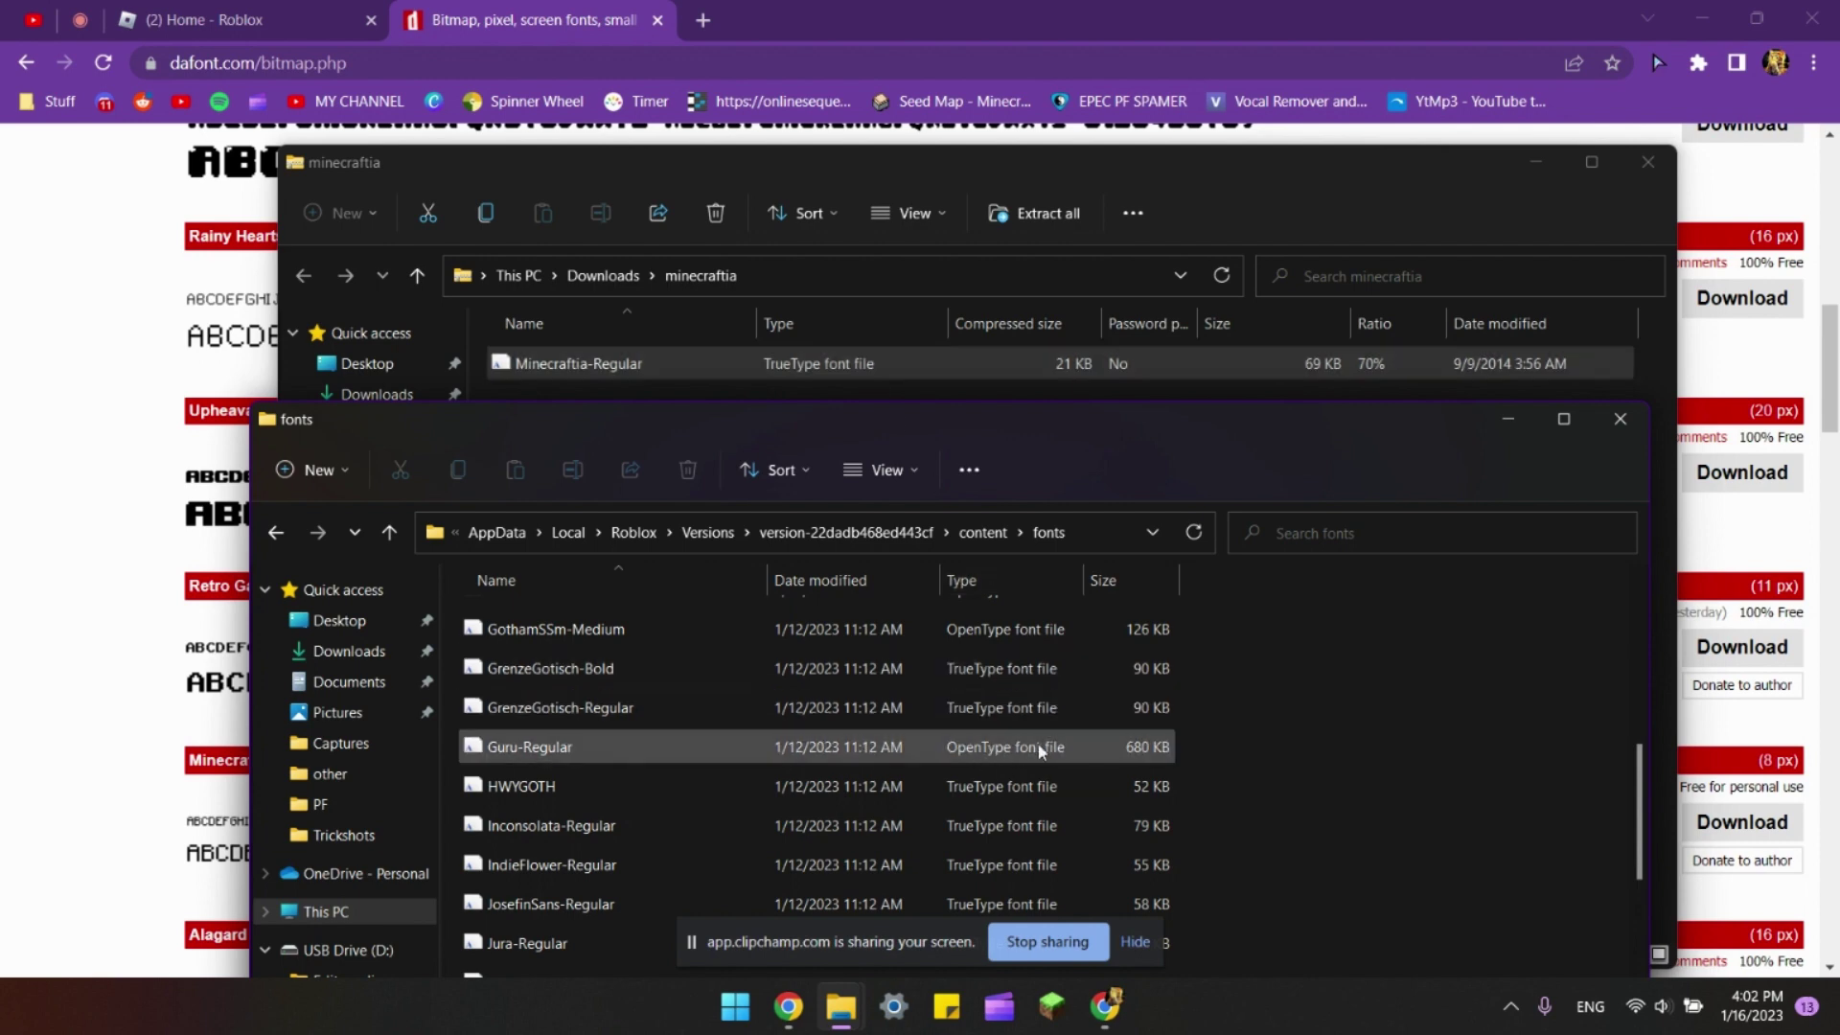
pyautogui.click(1514, 436)
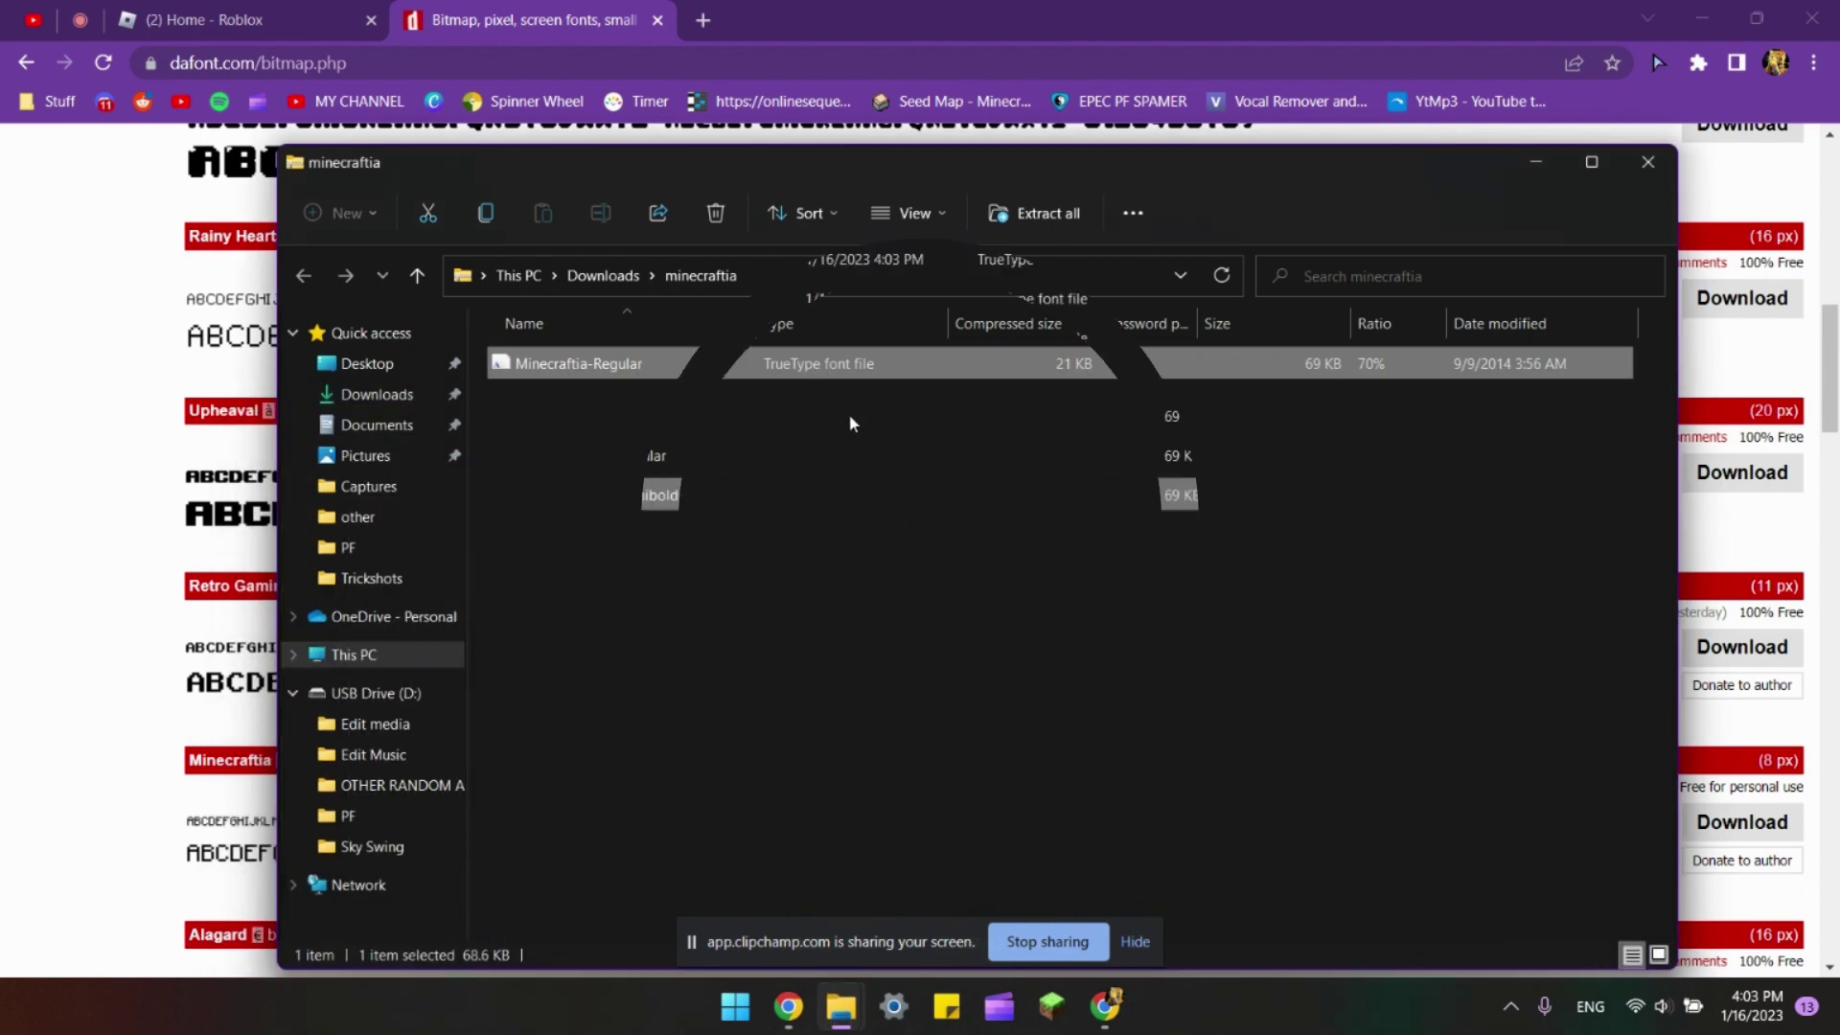
pyautogui.hotkey('alt', 'Tab')
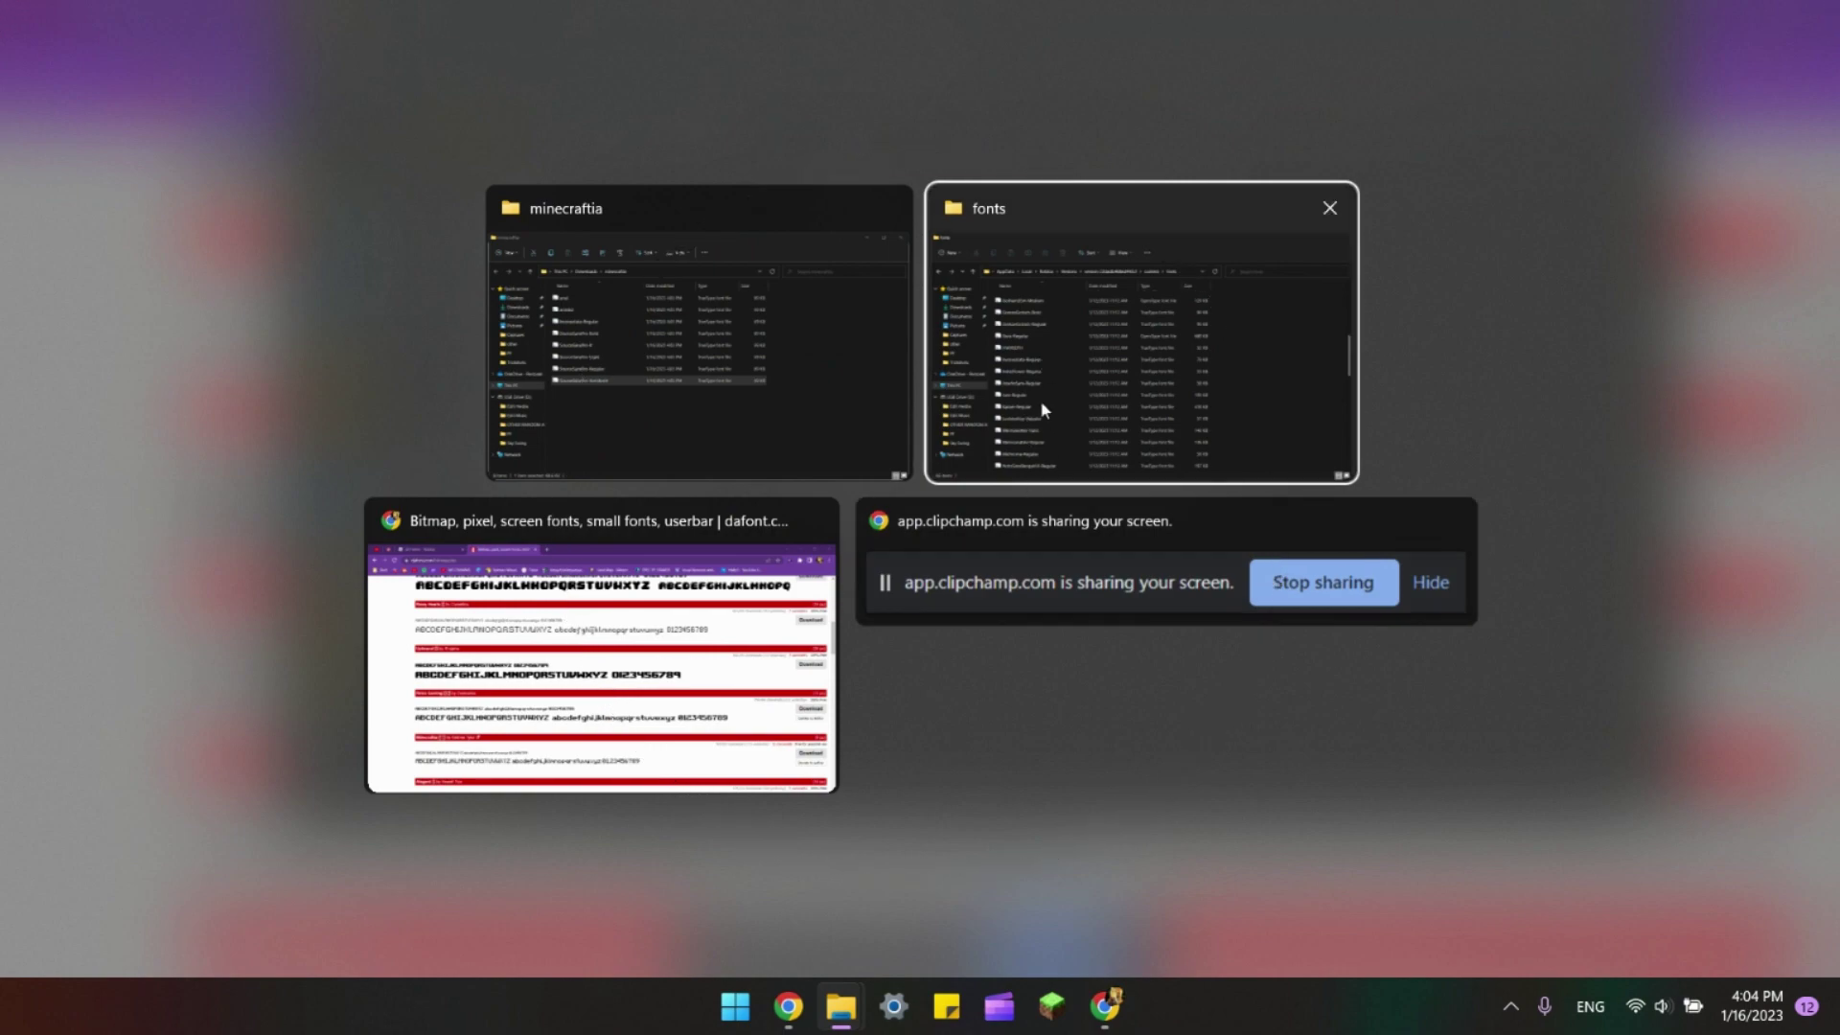
# Arrange the Roblox fonts window and the minecraftia window side by side.
pyautogui.click(1042, 409)
pyautogui.moveTo(949, 441); pyautogui.dragTo(626, 339)
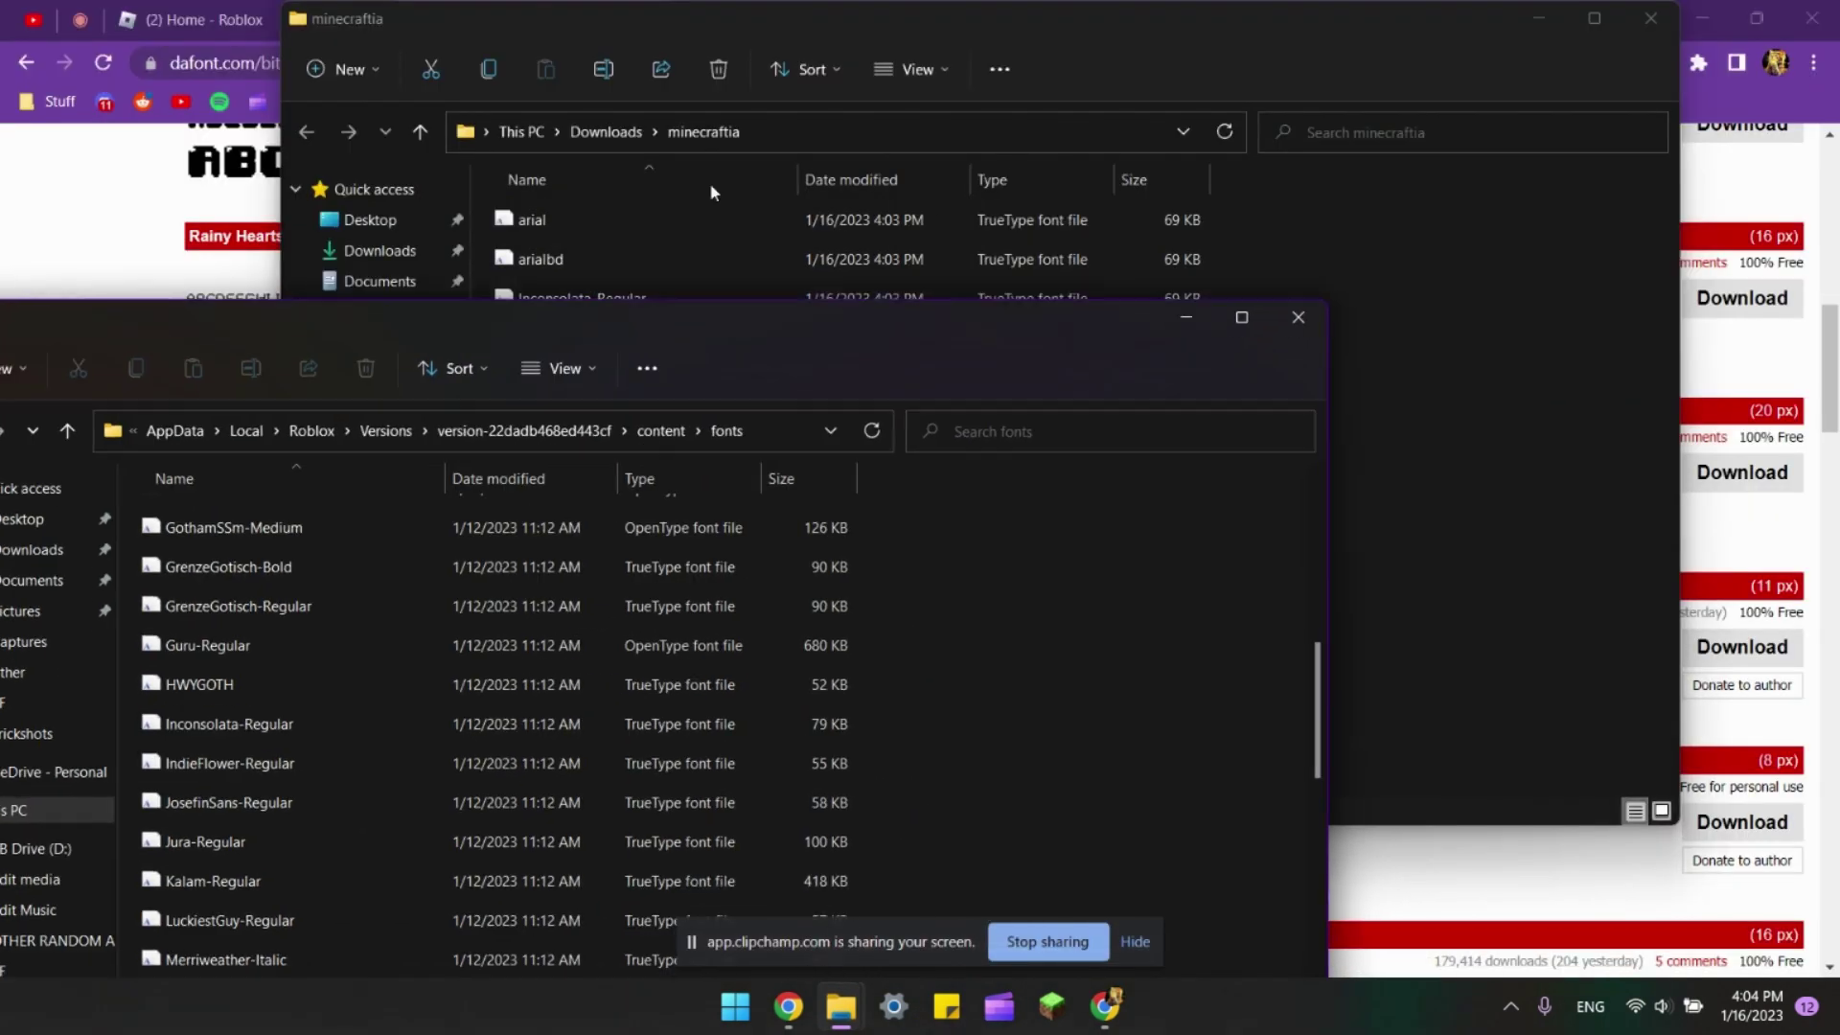
pyautogui.click(764, 36)
pyautogui.moveTo(249, 322); pyautogui.dragTo(320, 135)
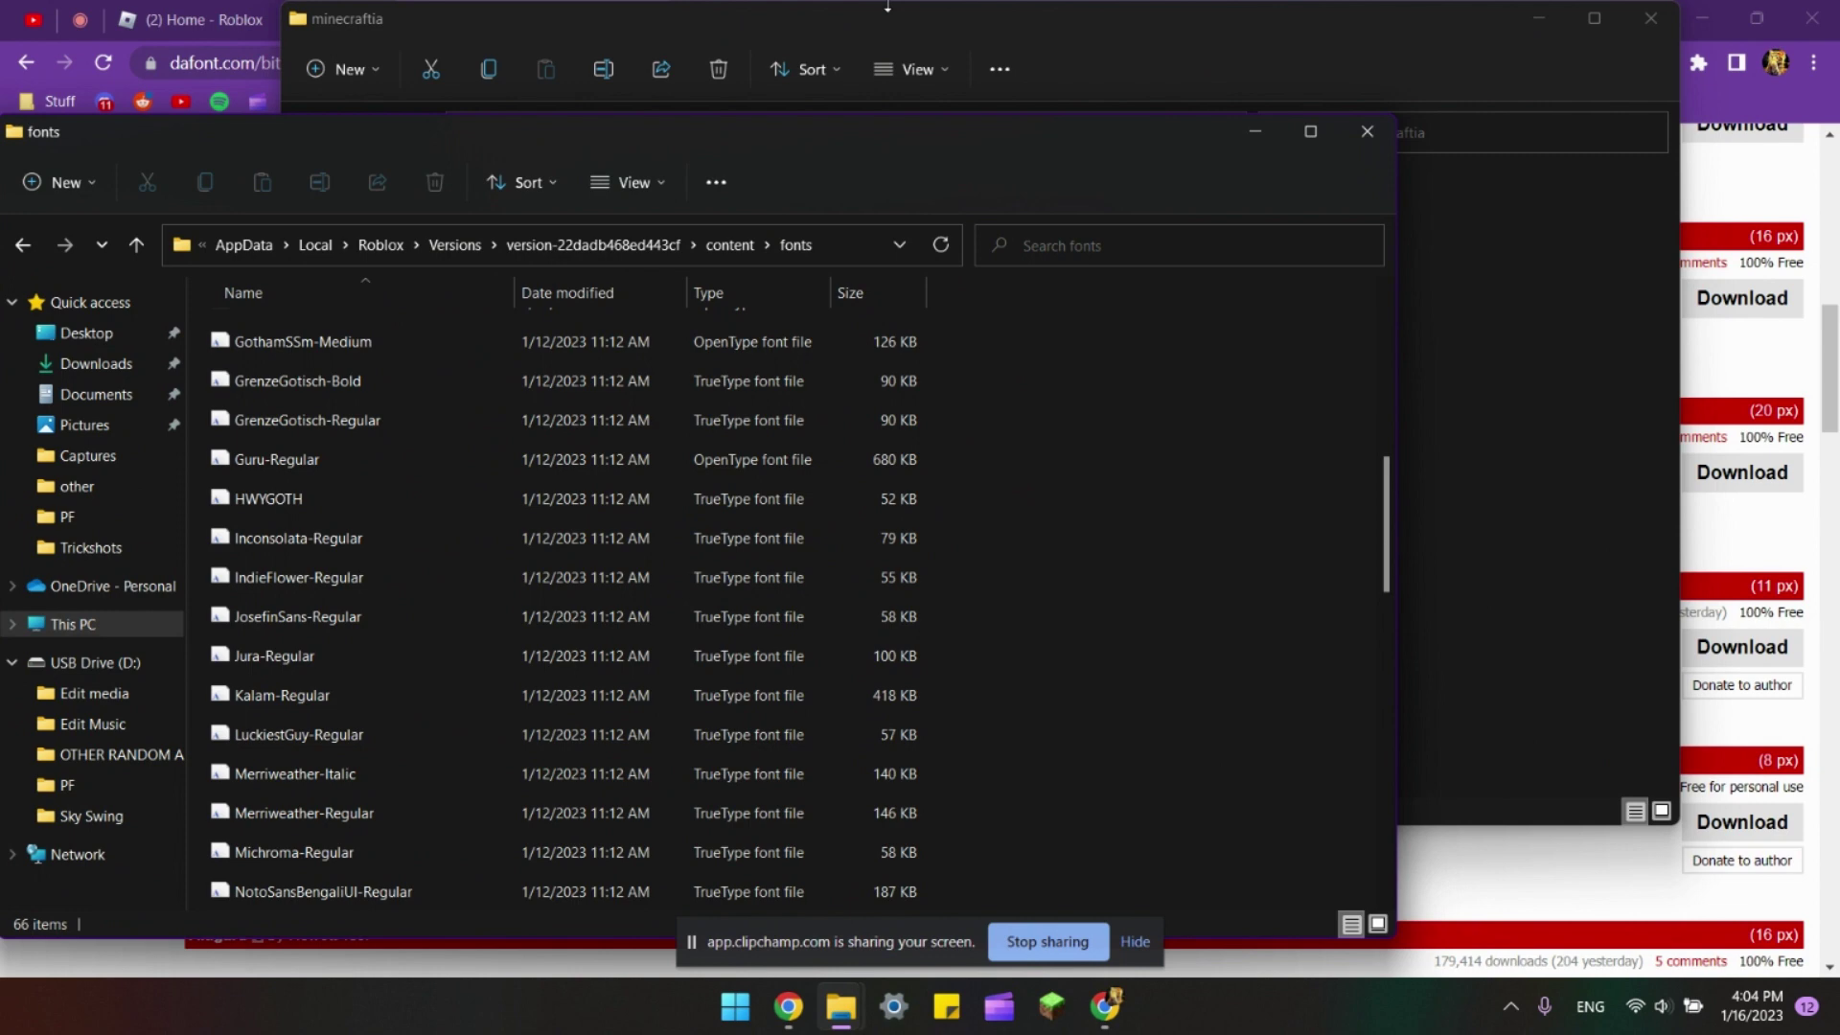
pyautogui.moveTo(888, 5); pyautogui.dragTo(1317, 165)
# Move the eight Minecraftia copies into fonts, replacing the existing files, then close minecraftia.
pyautogui.moveTo(1265, 774); pyautogui.dragTo(504, 517)
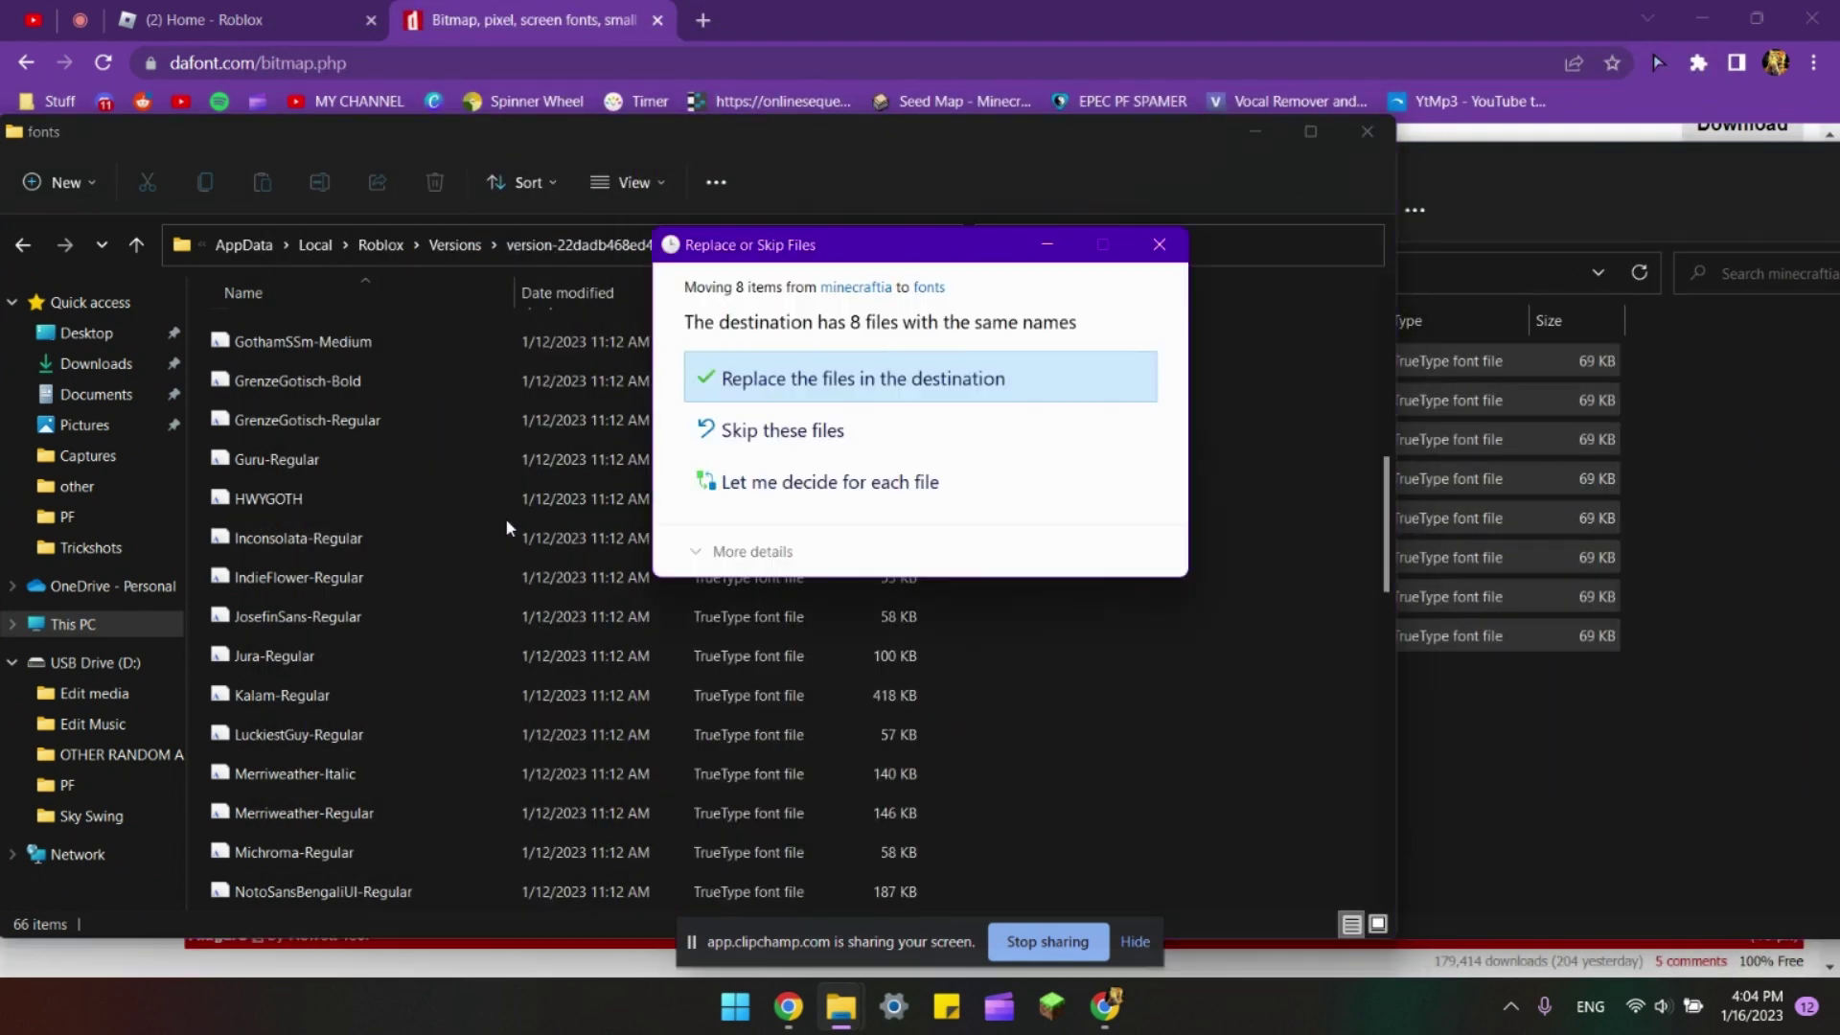
pyautogui.click(864, 388)
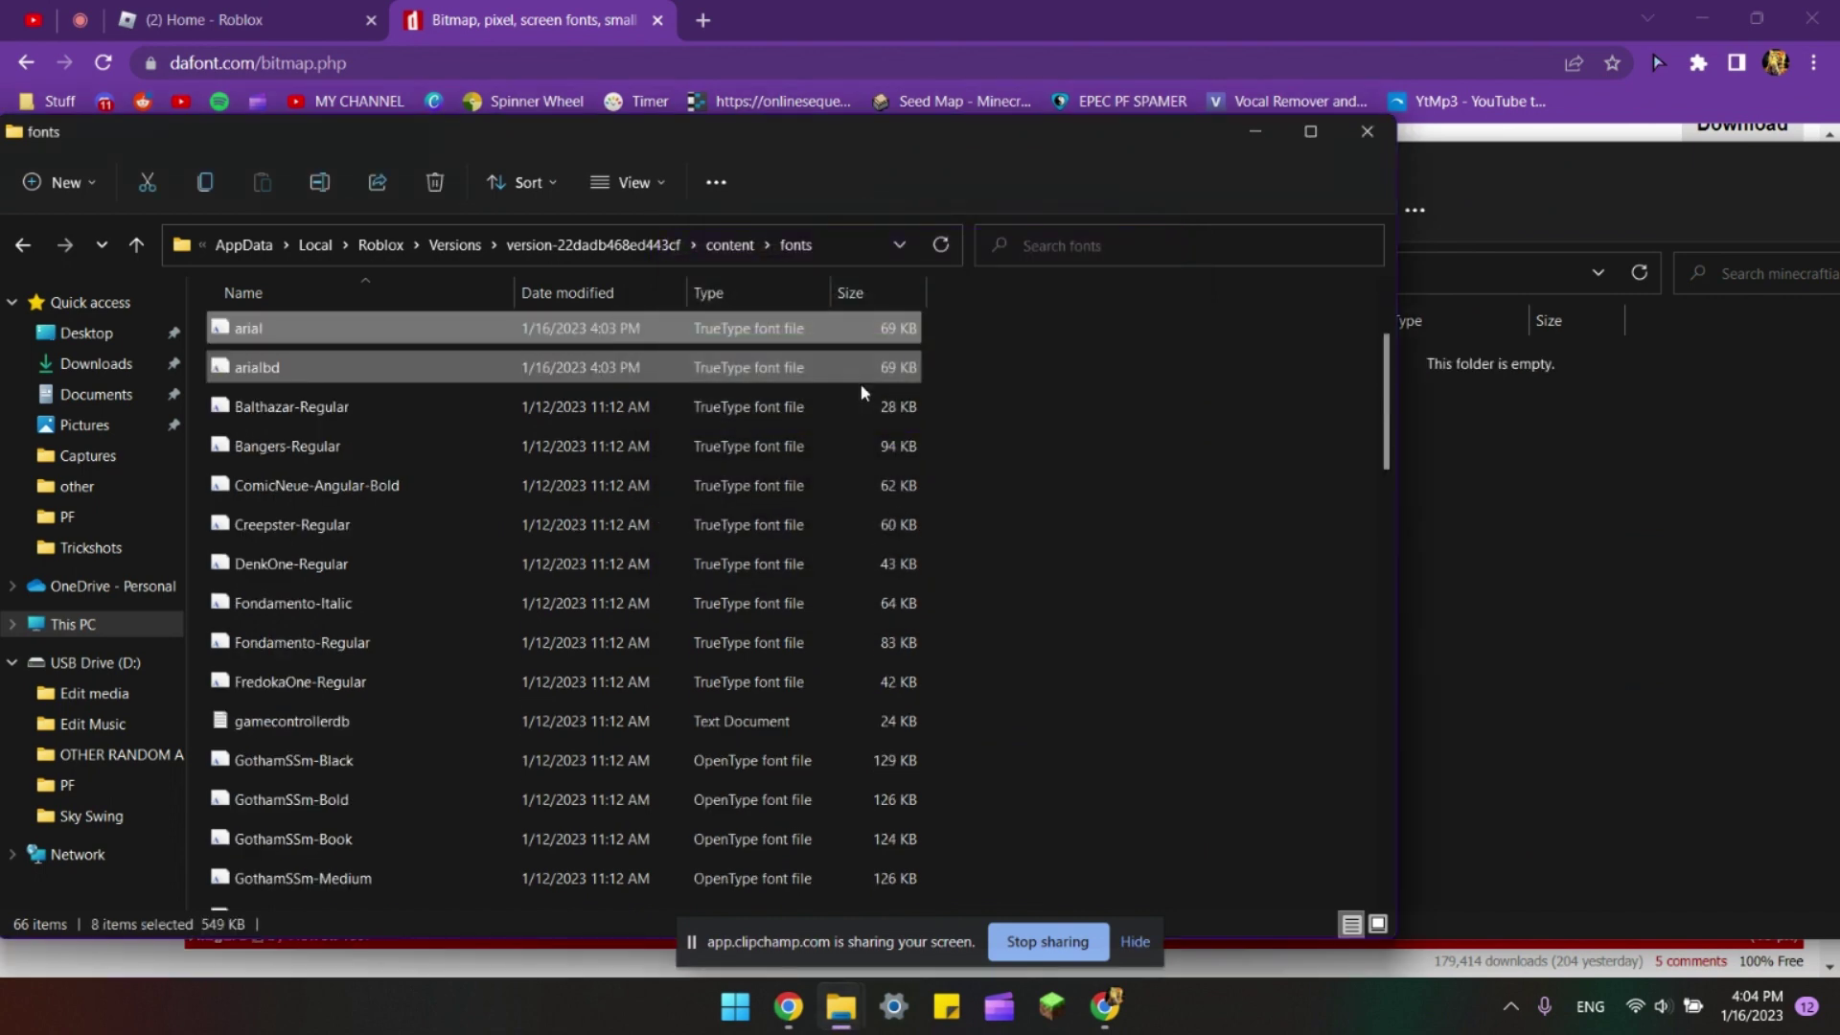
pyautogui.click(1256, 134)
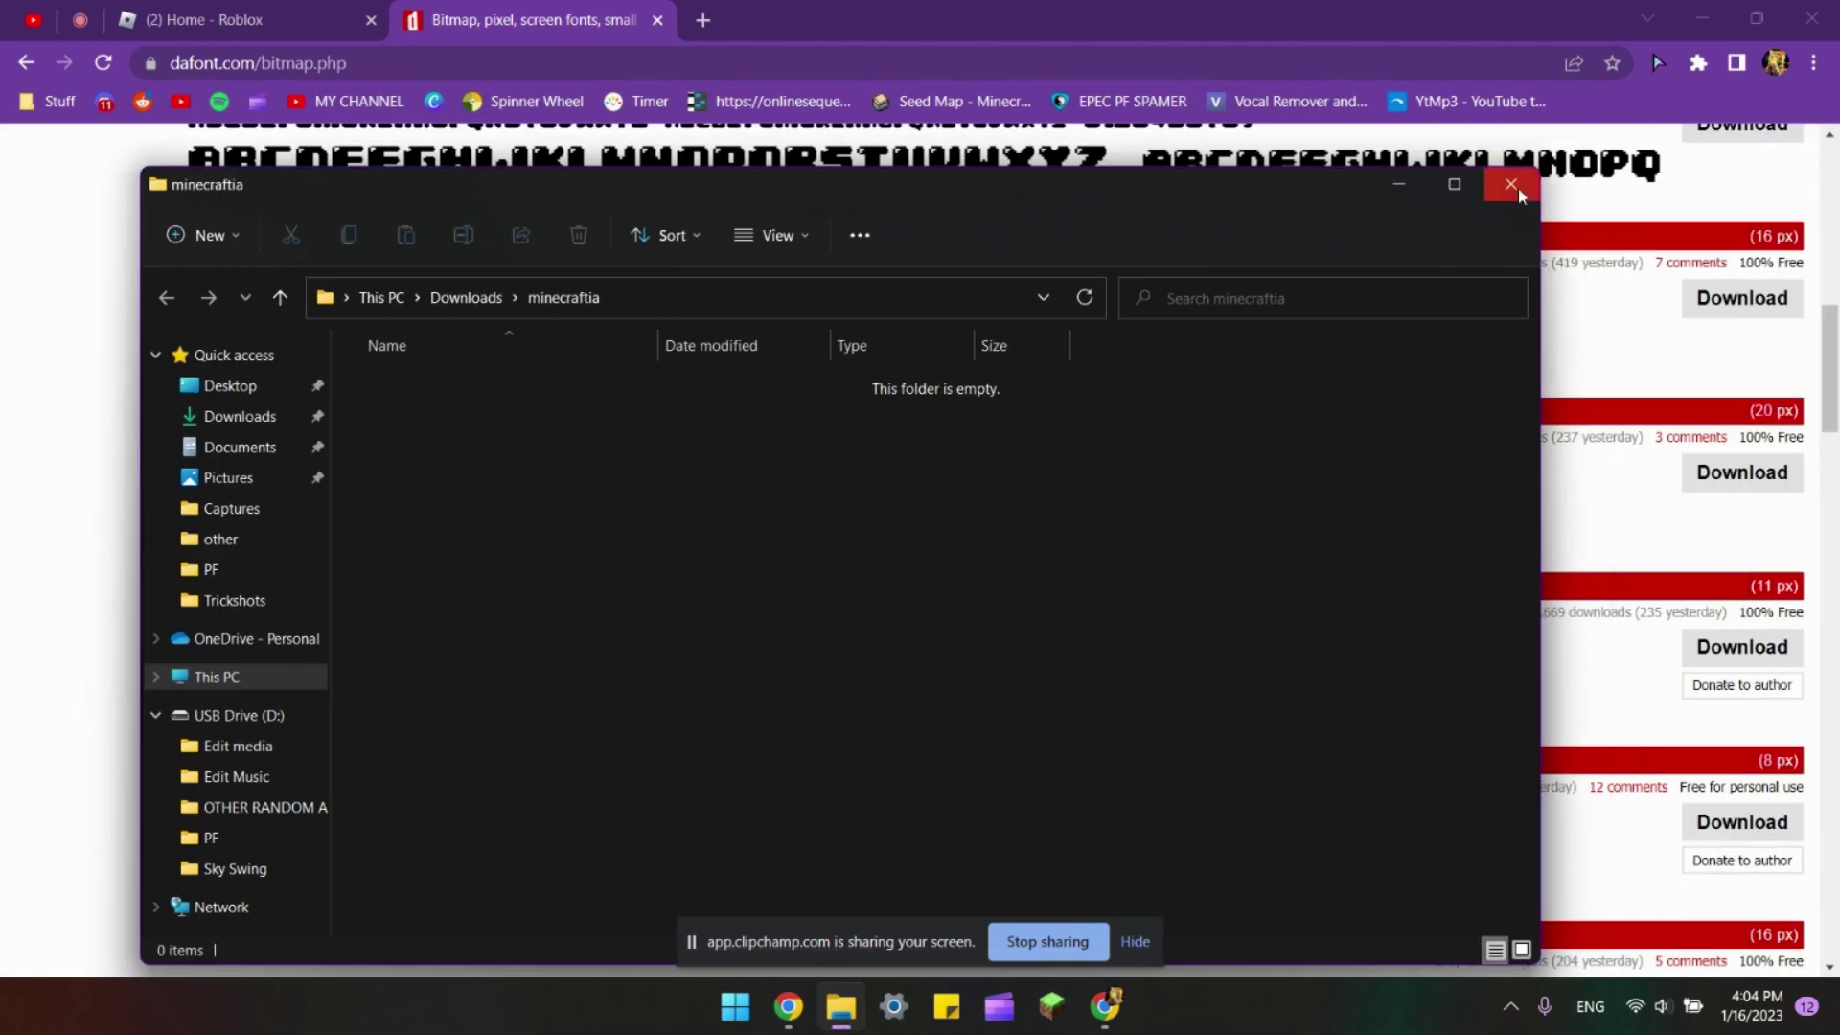
pyautogui.click(1518, 182)
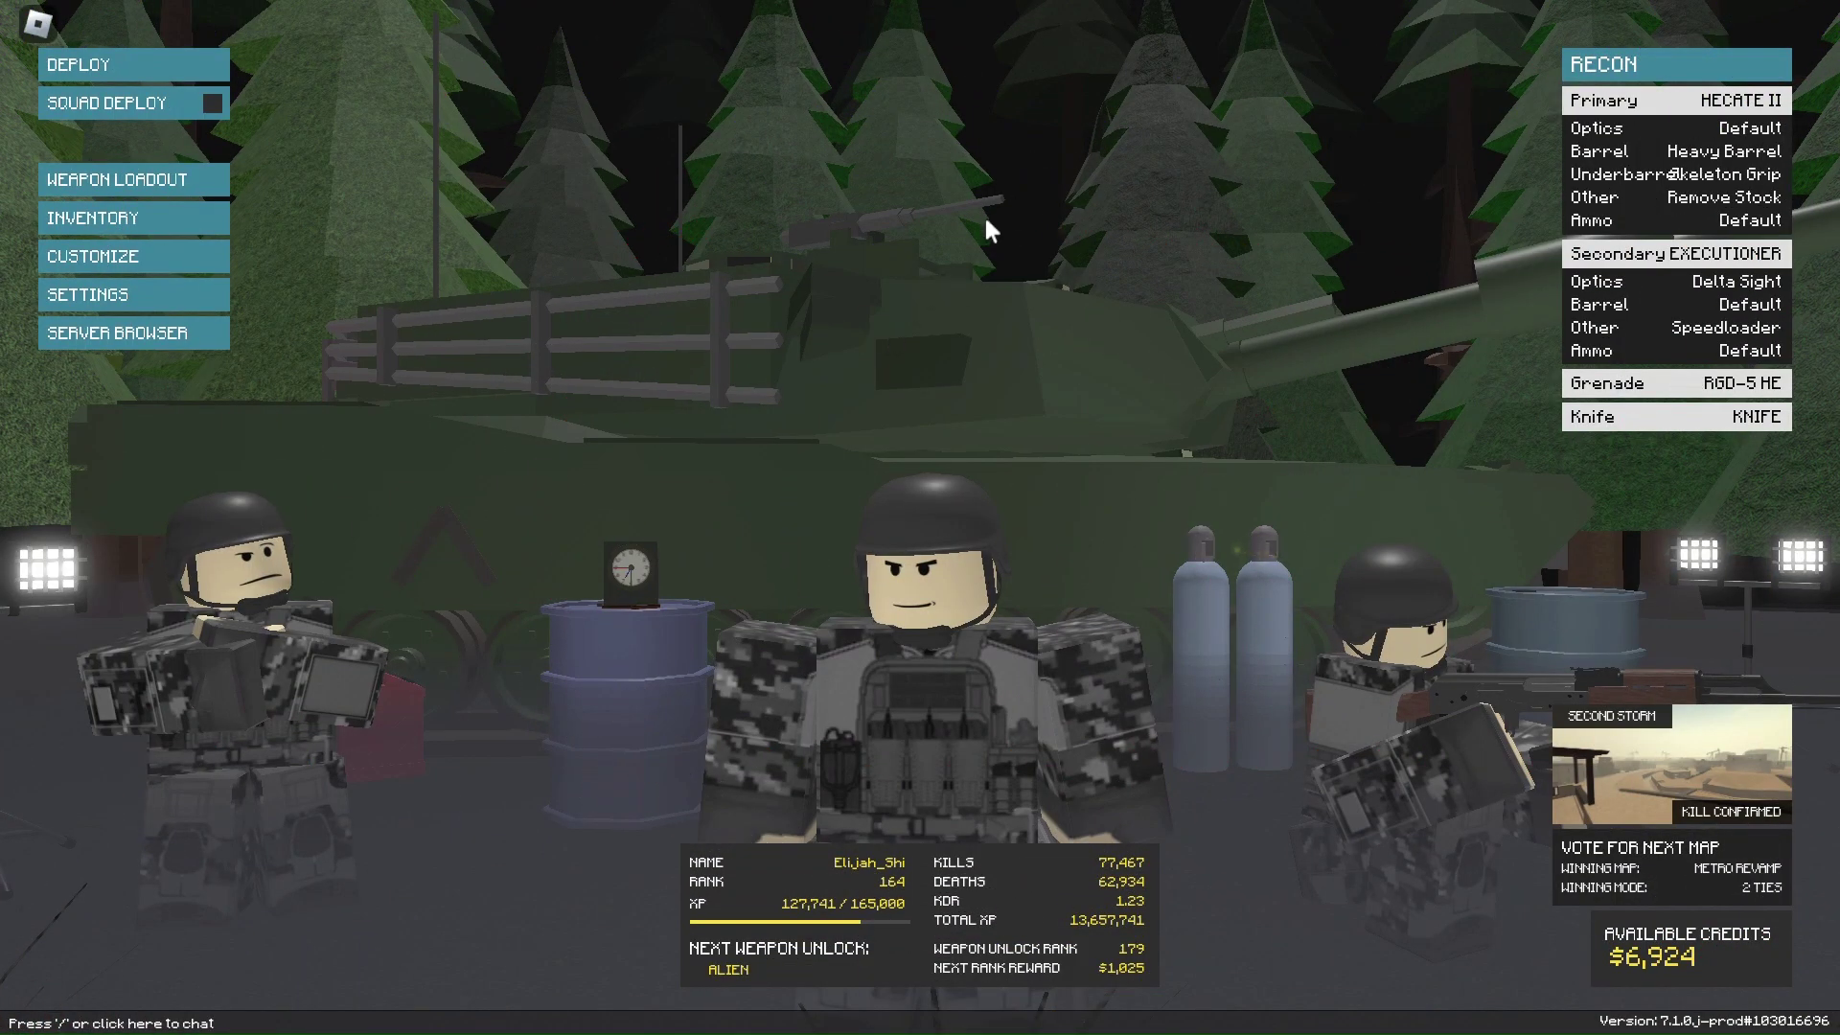
# Open Weapon Loadout and switch to the Scout class showing the MP5/10.
pyautogui.click(130, 181)
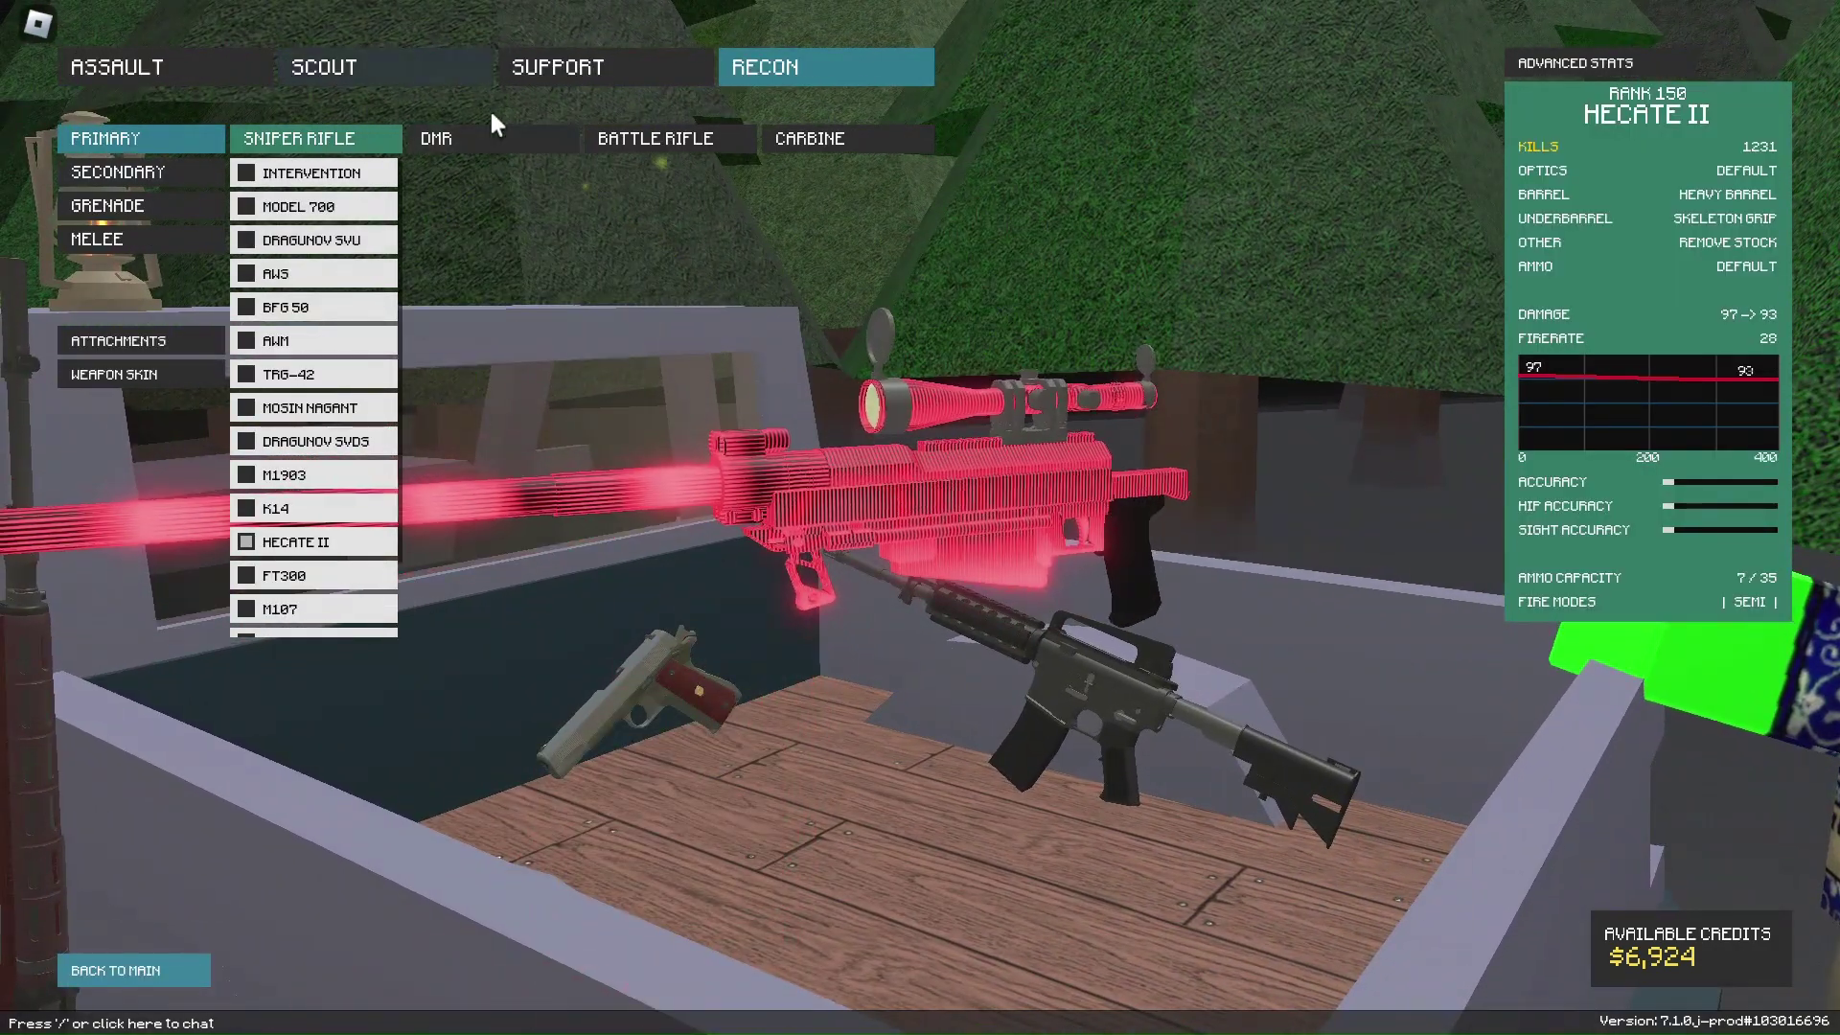
pyautogui.click(474, 79)
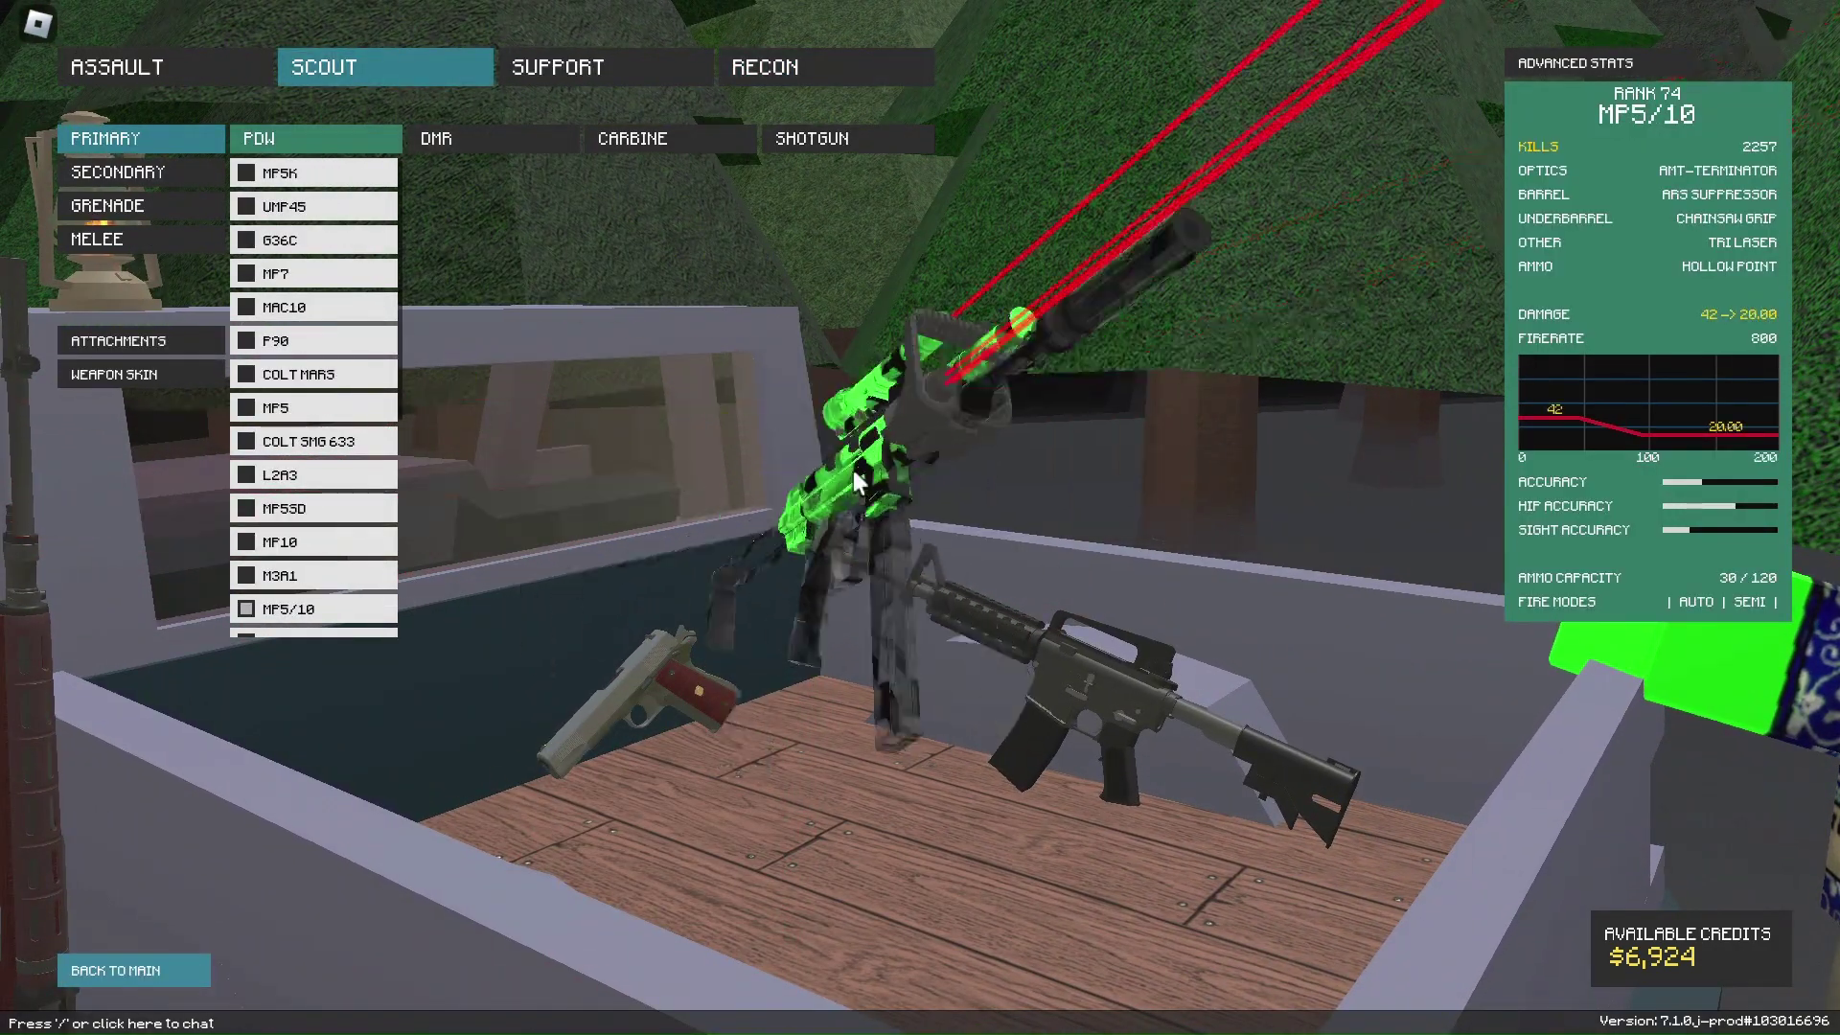